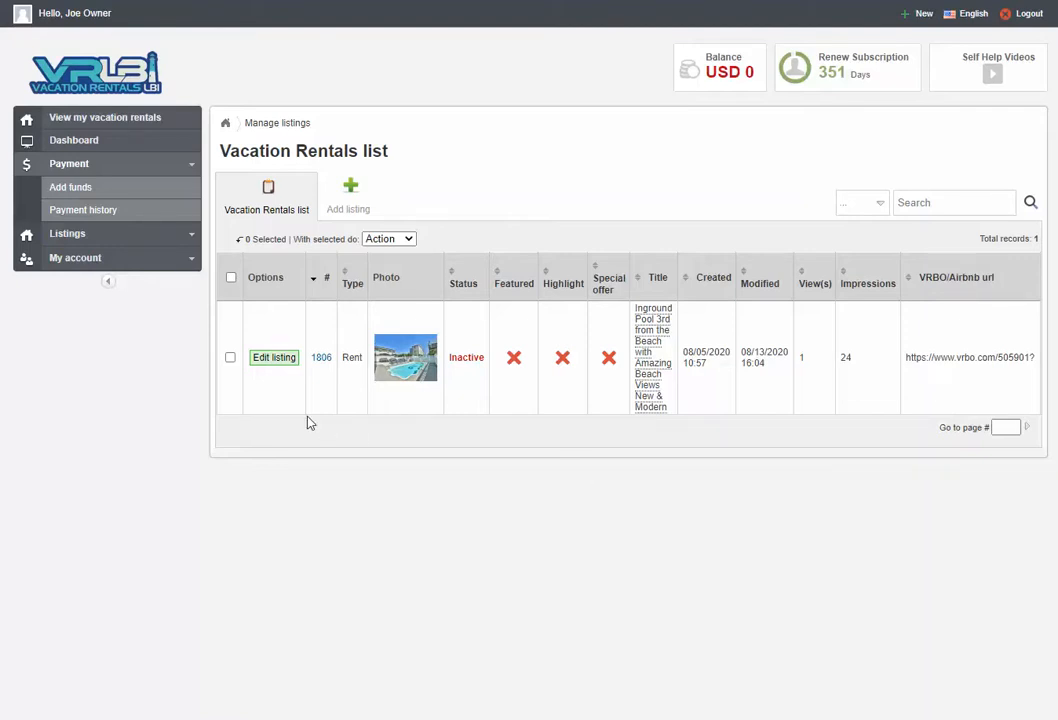
- Open the rates page of the Inground Pool vacation rental listing for editing
left_click(274, 358)
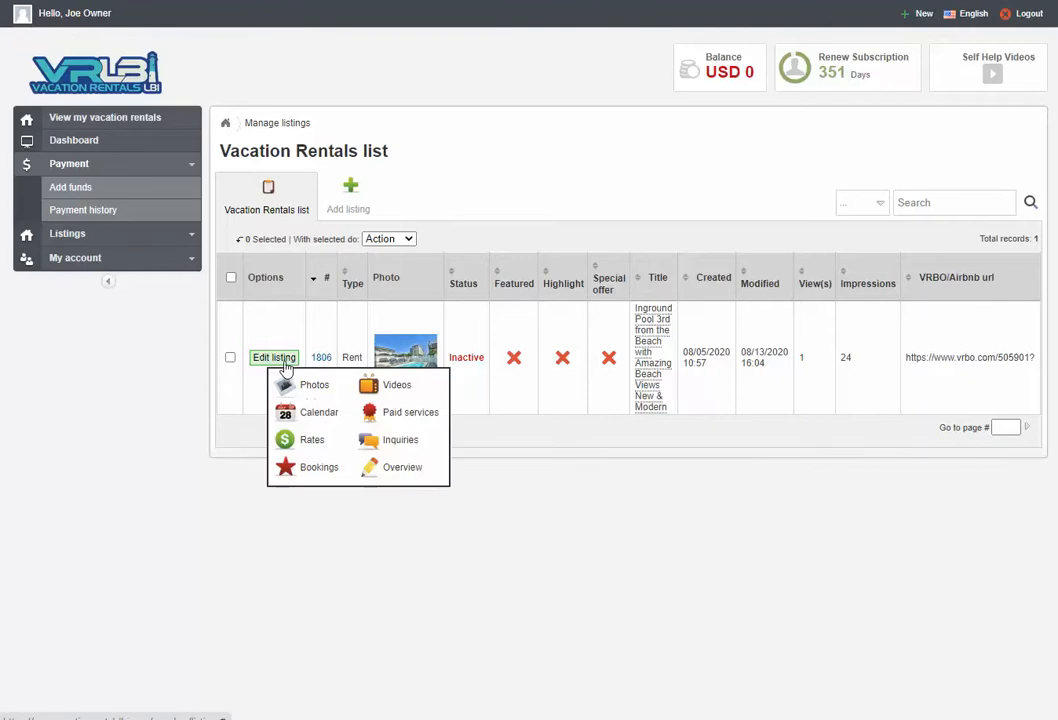
left_click(313, 441)
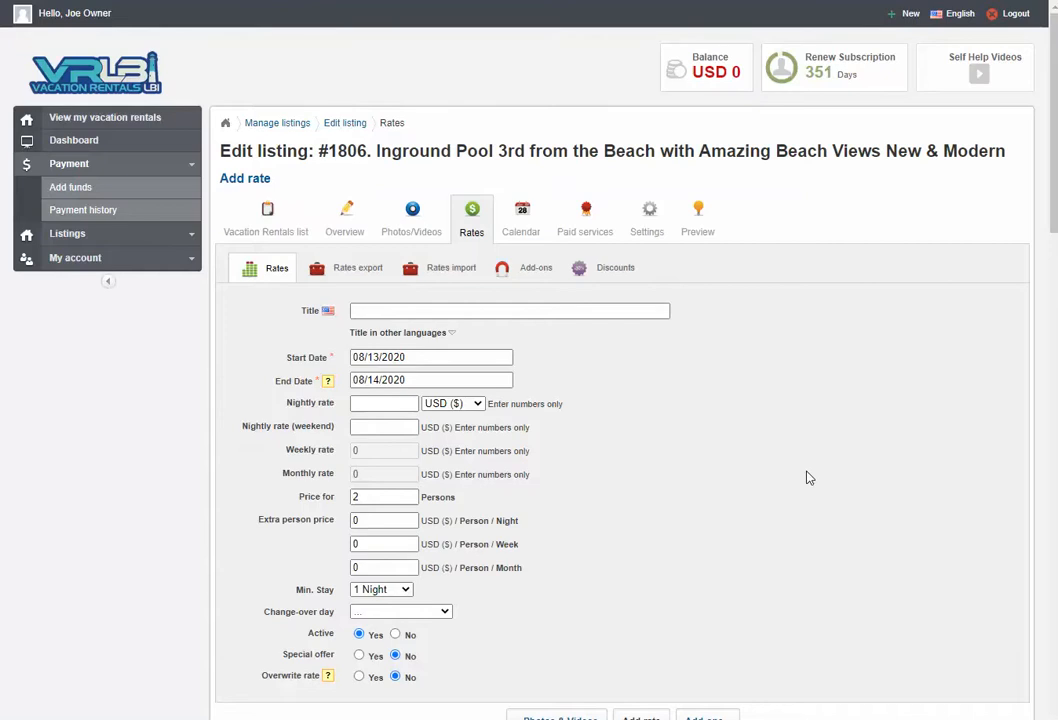
scroll(807, 470, "down", 1)
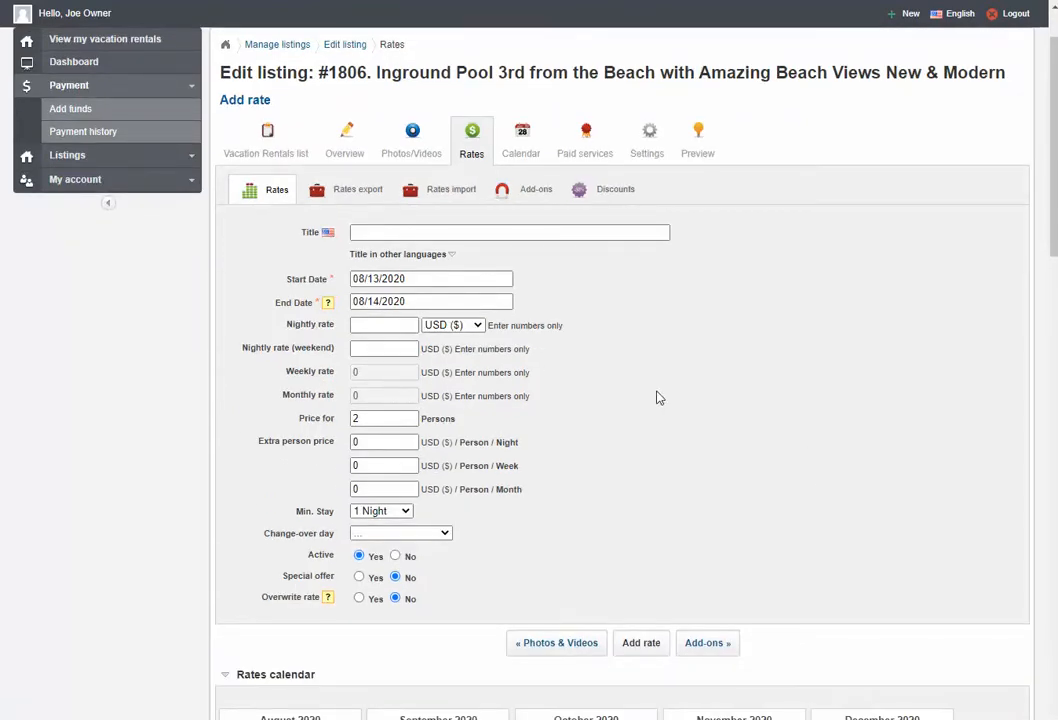
- Examine the rates calendar, the rate details for an August 2021 date, and the existing rates list to find periods without a rate
scroll(659, 397, "down", 7)
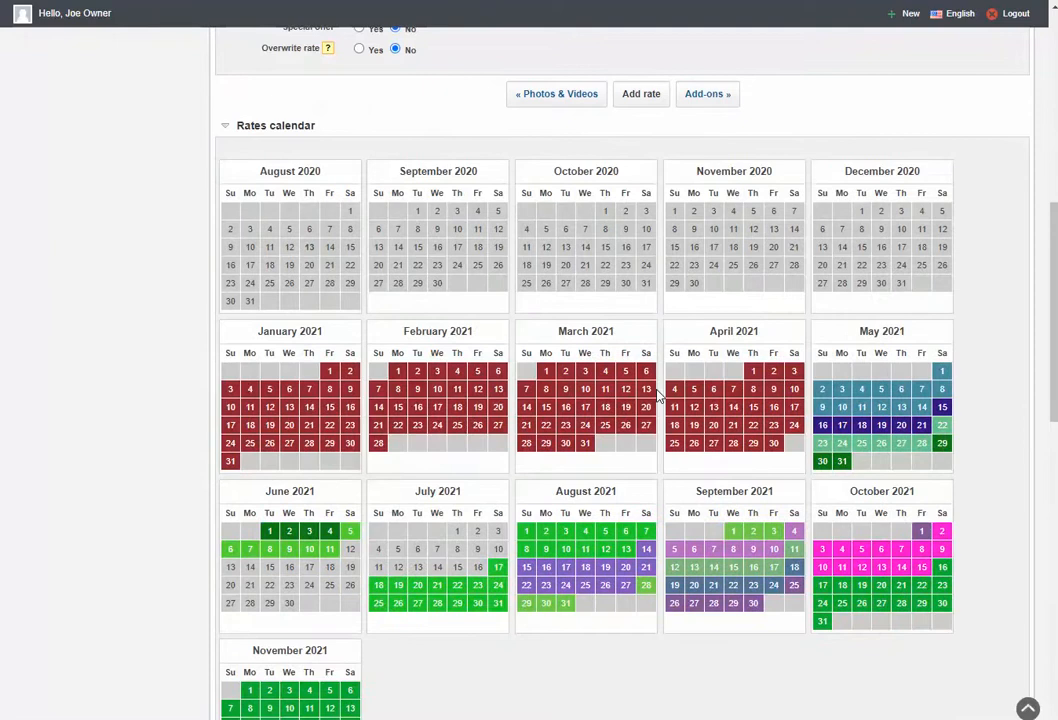
scroll(659, 397, "down", 1)
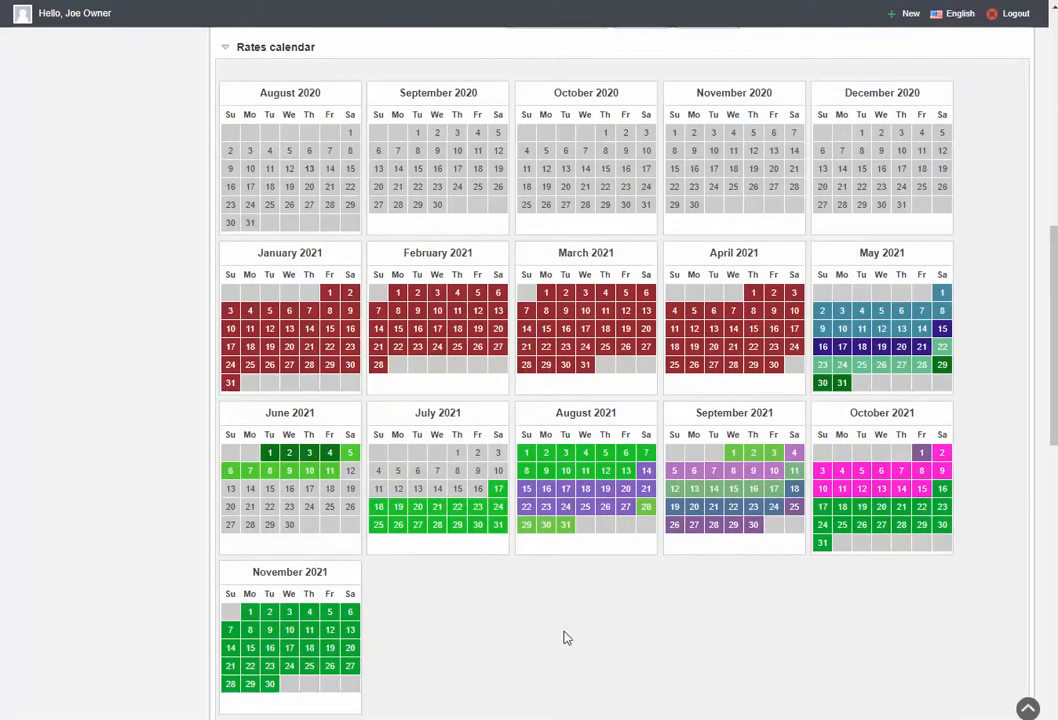
scroll(563, 637, "down", 10)
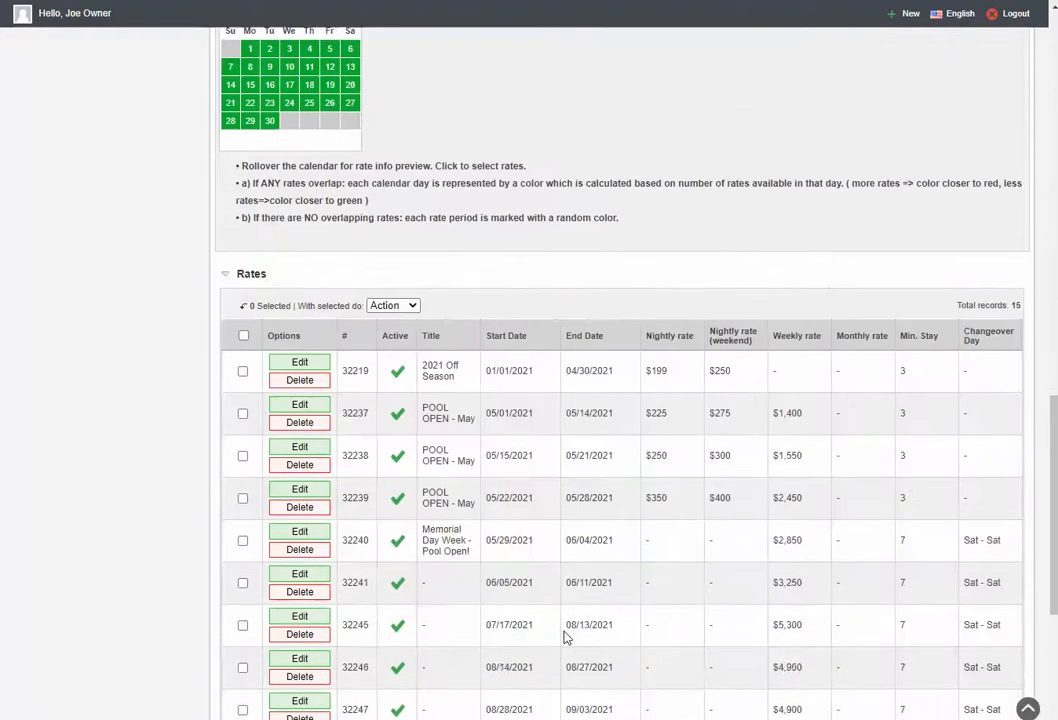
scroll(563, 637, "down", 1)
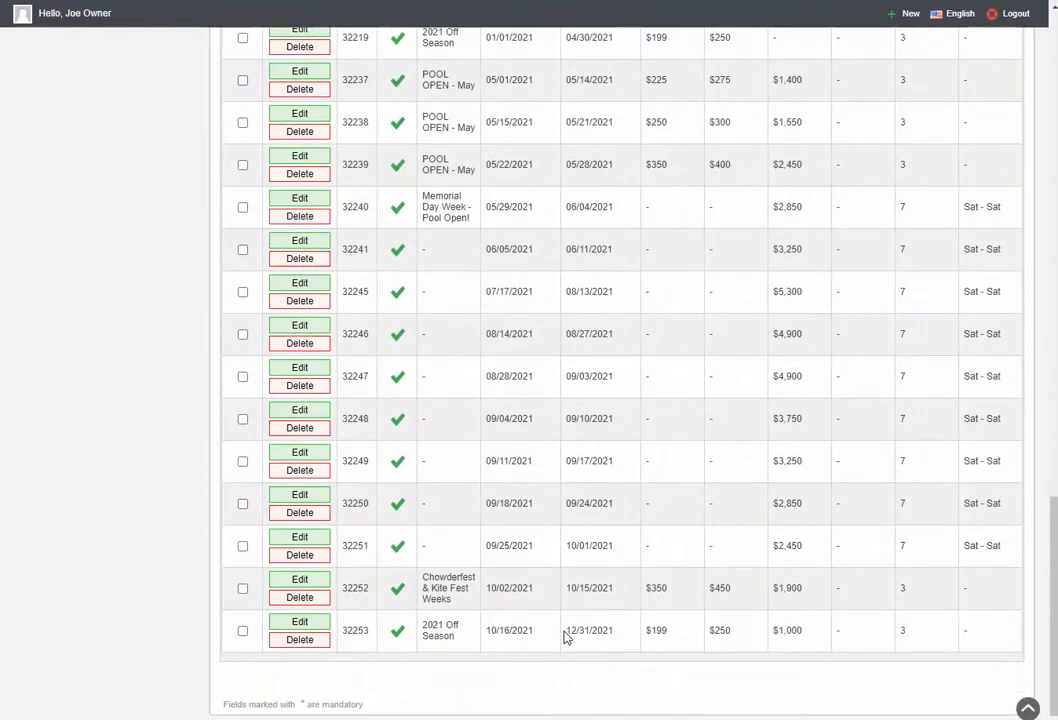
scroll(563, 637, "up", 1)
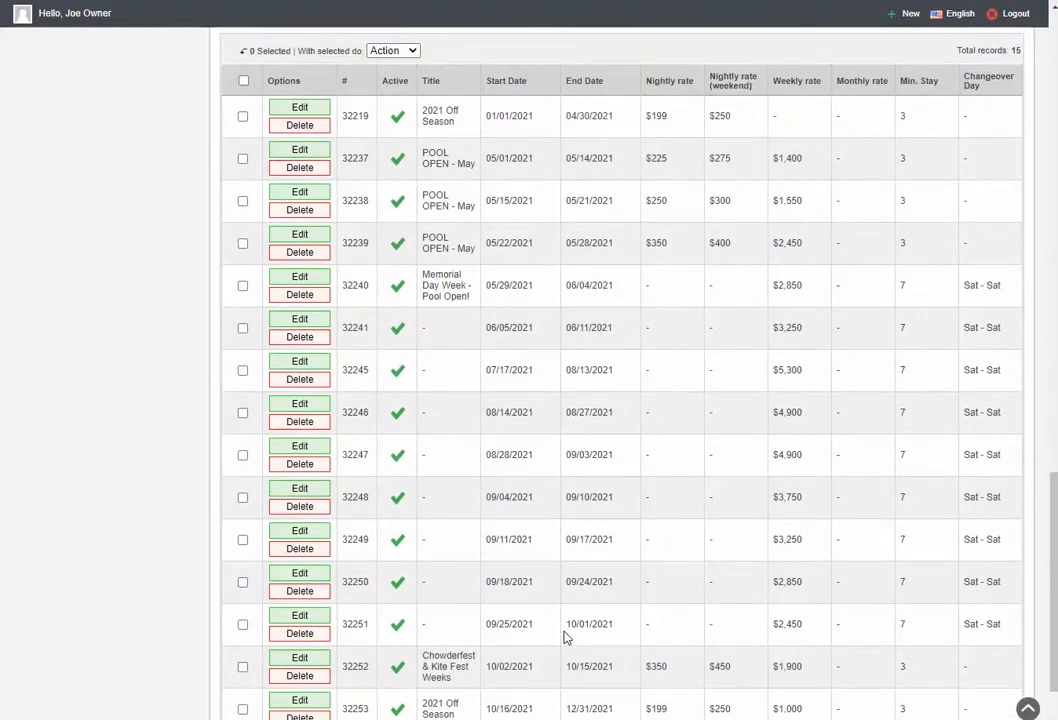
scroll(563, 637, "up", 8)
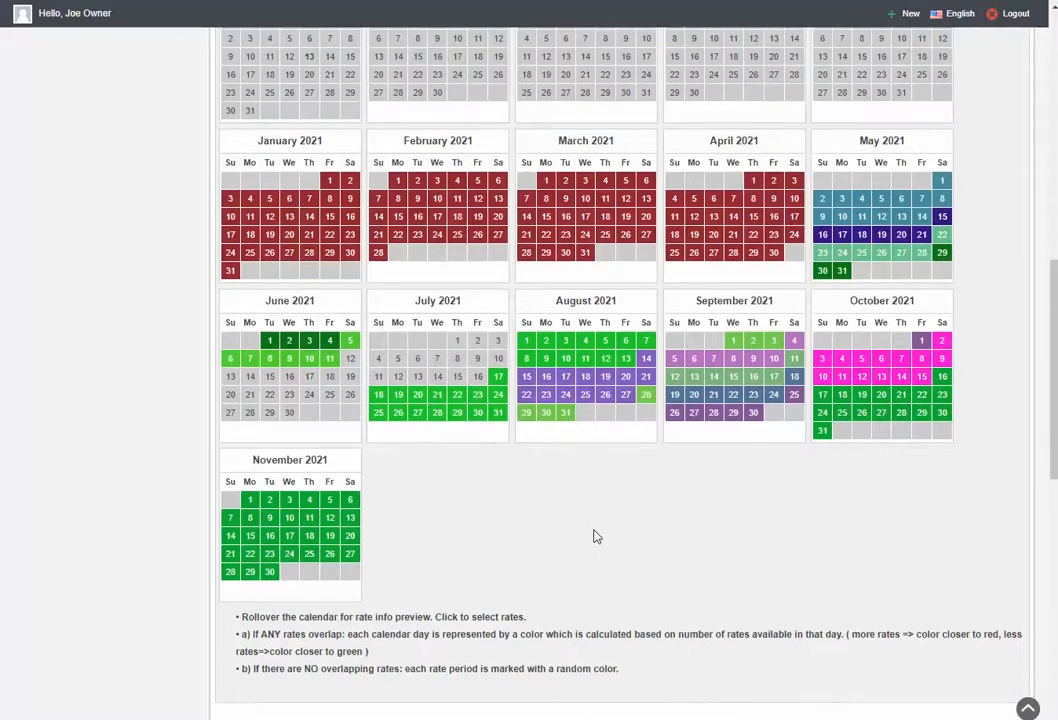
scroll(595, 537, "up", 3)
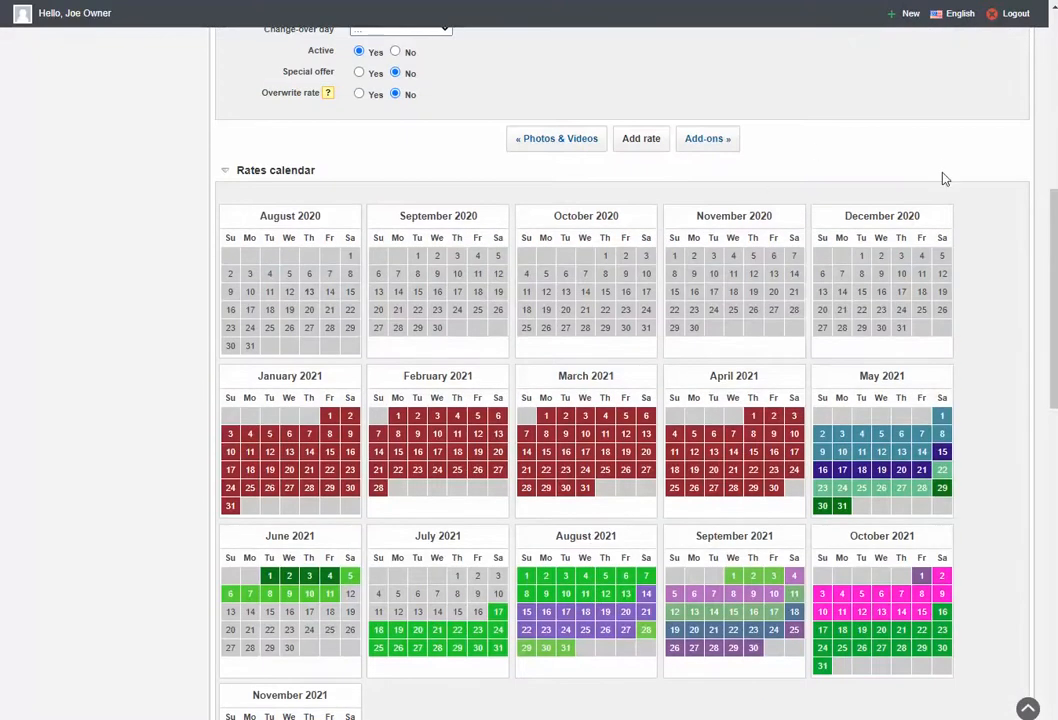
scroll(986, 218, "down", 1)
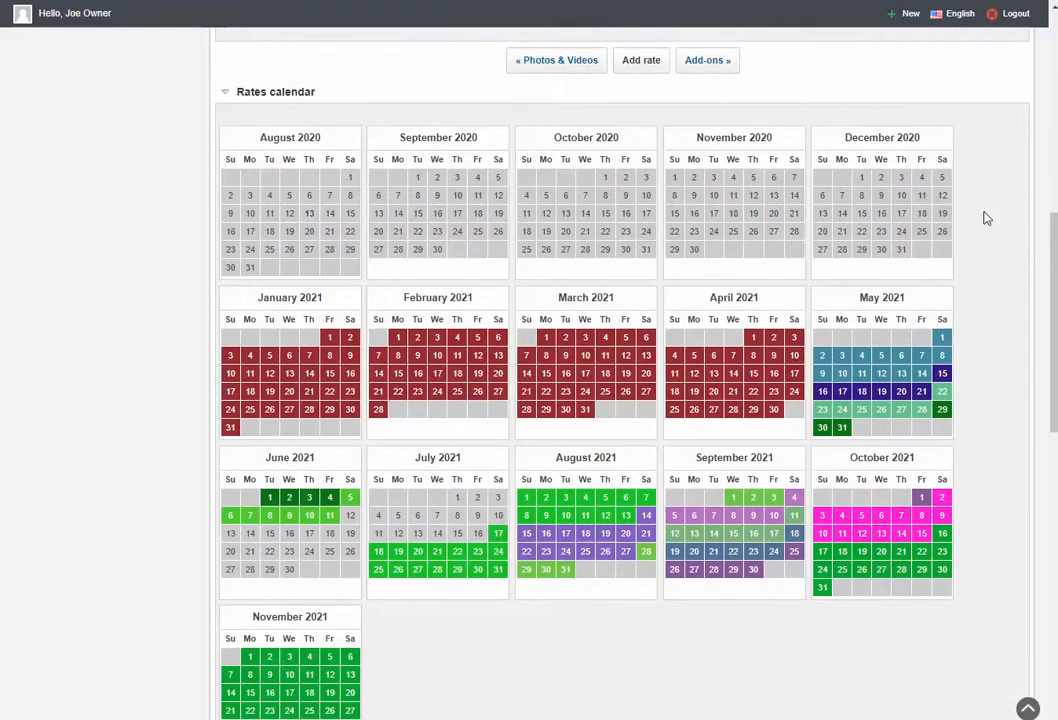
scroll(986, 218, "down", 1)
scroll(986, 218, "up", 1)
mouse_move(585, 523)
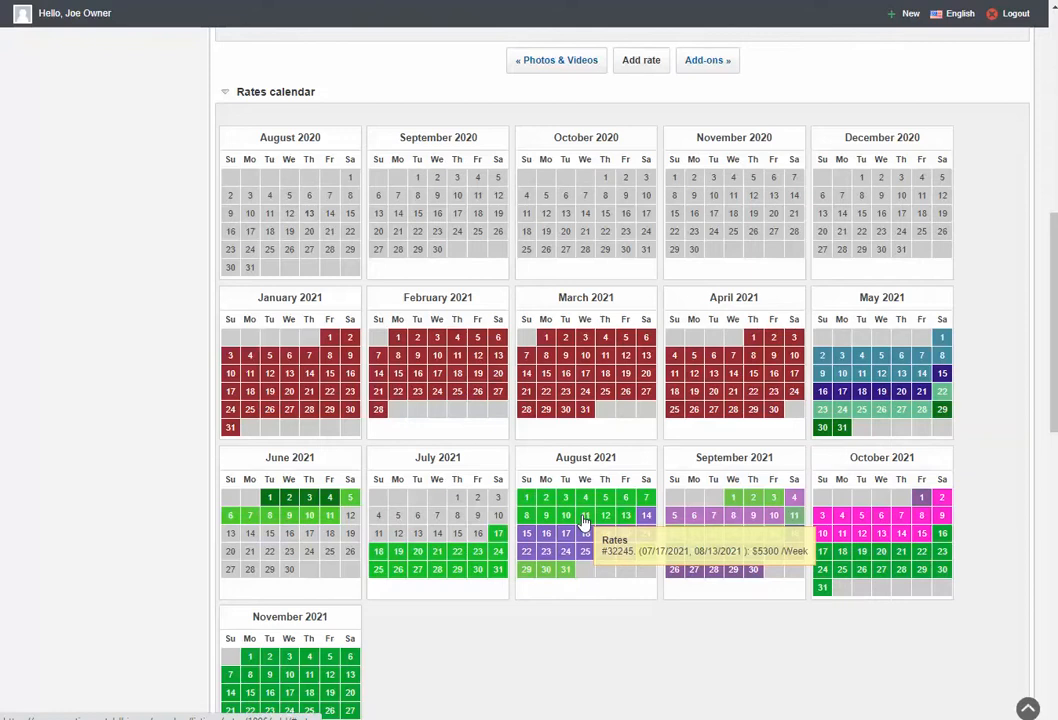
scroll(569, 626, "down", 3)
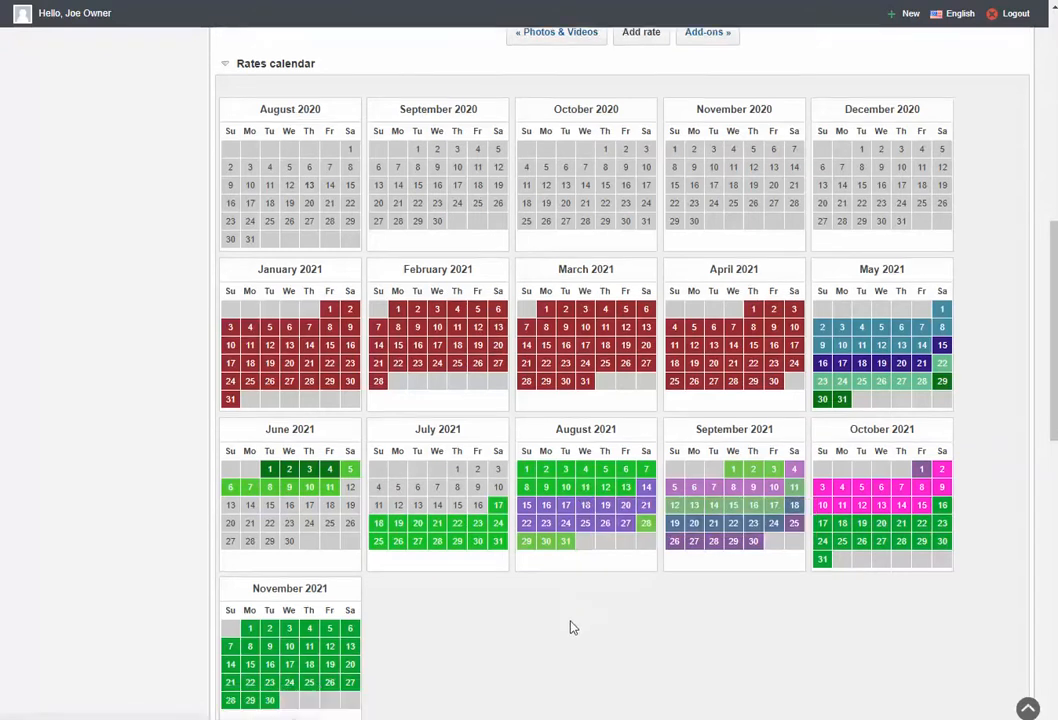
scroll(569, 626, "down", 10)
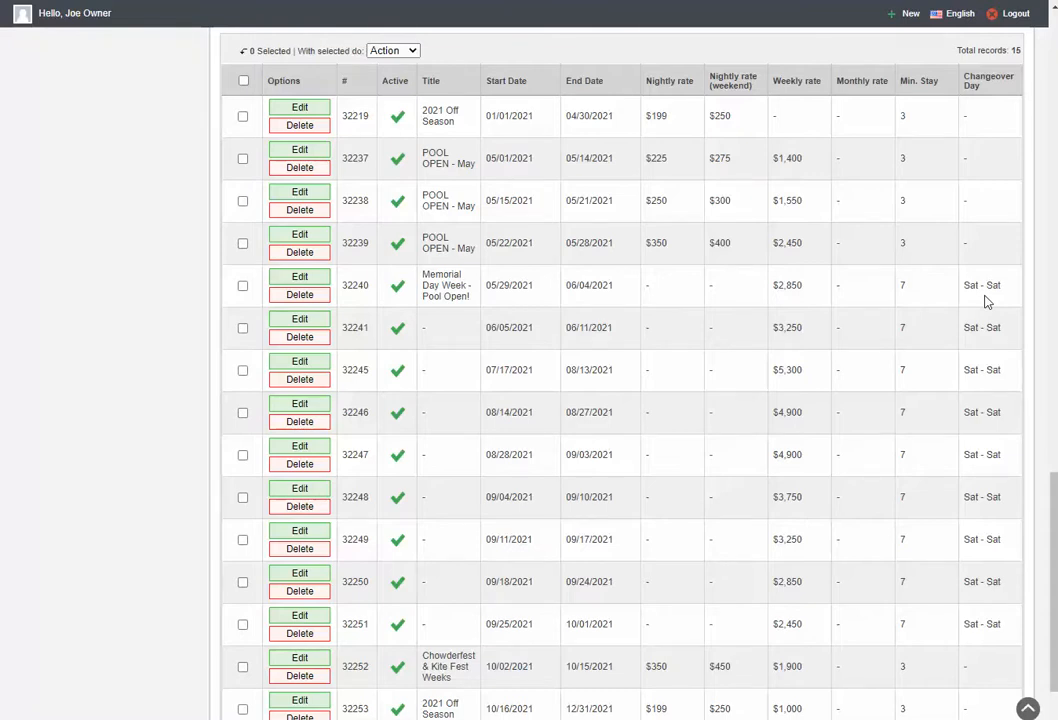
scroll(760, 290, "down", 1)
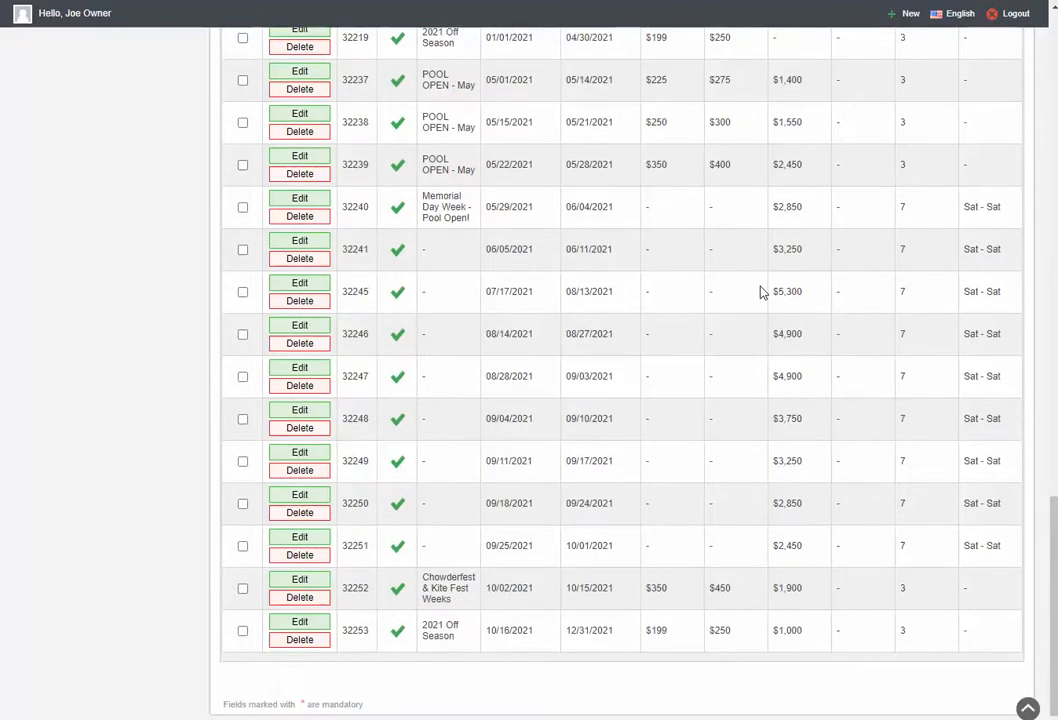
scroll(760, 292, "up", 2)
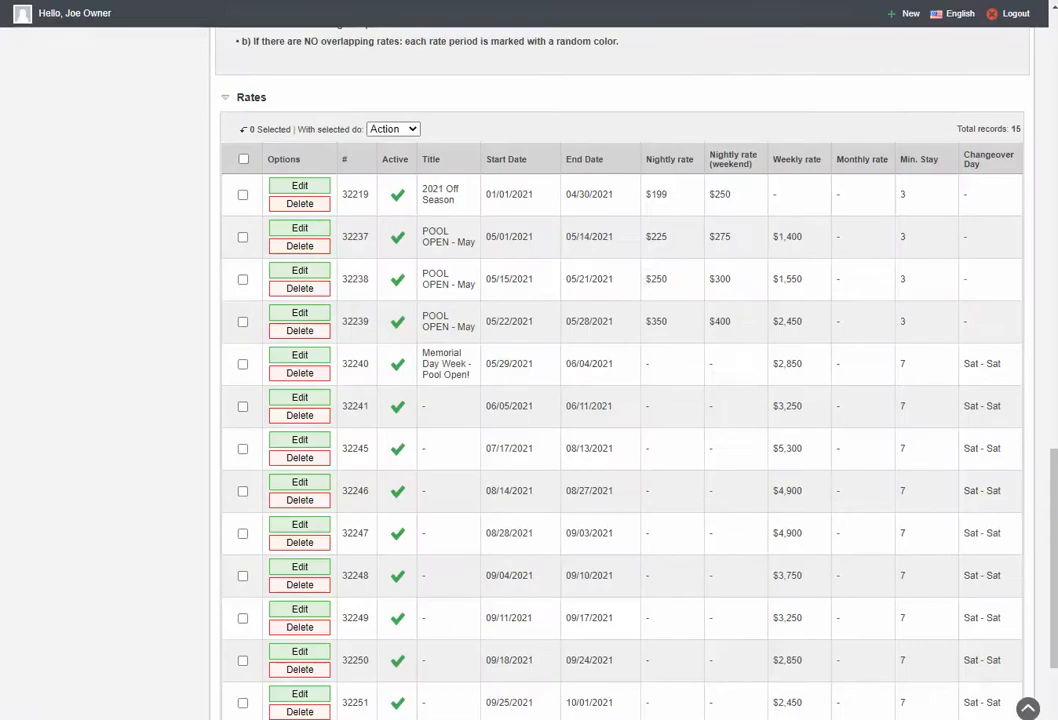
scroll(620, 238, "up", 8)
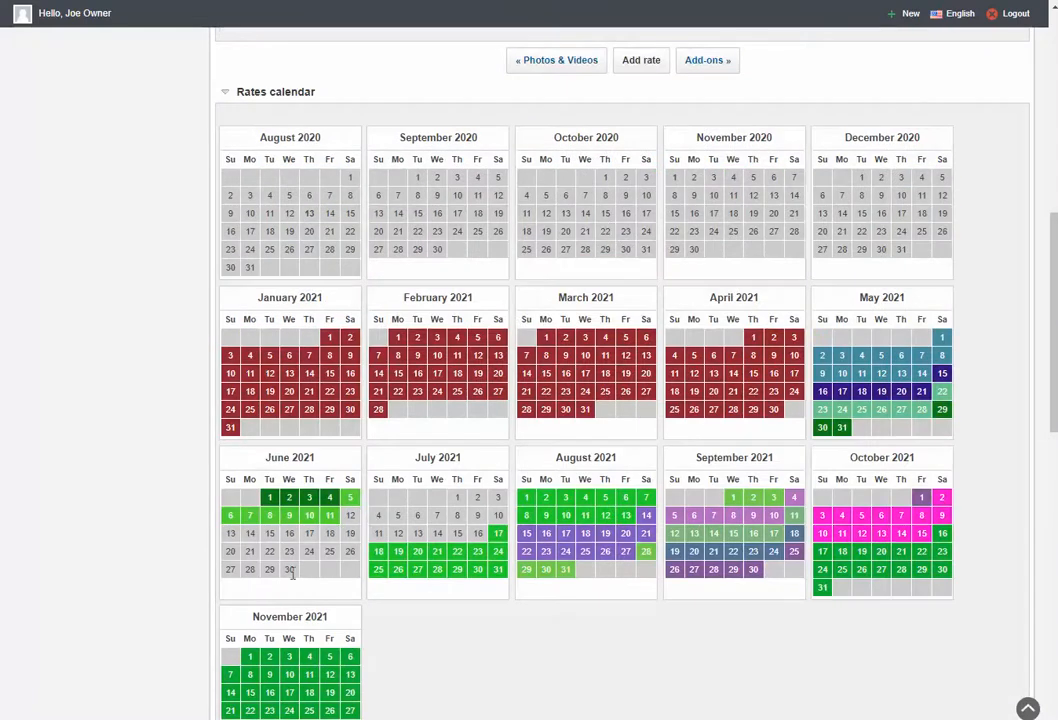
- Set the new rate's start date to 06/12/2021
scroll(477, 525, "up", 7)
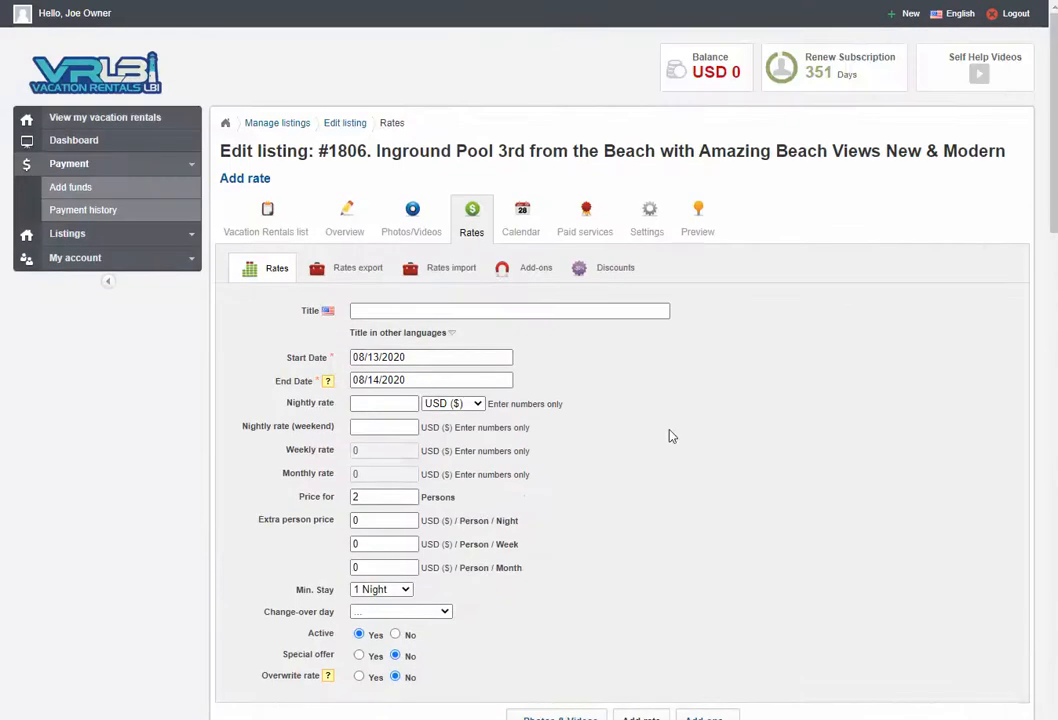
left_click(496, 311)
scroll(673, 376, "down", 1)
left_click(381, 279)
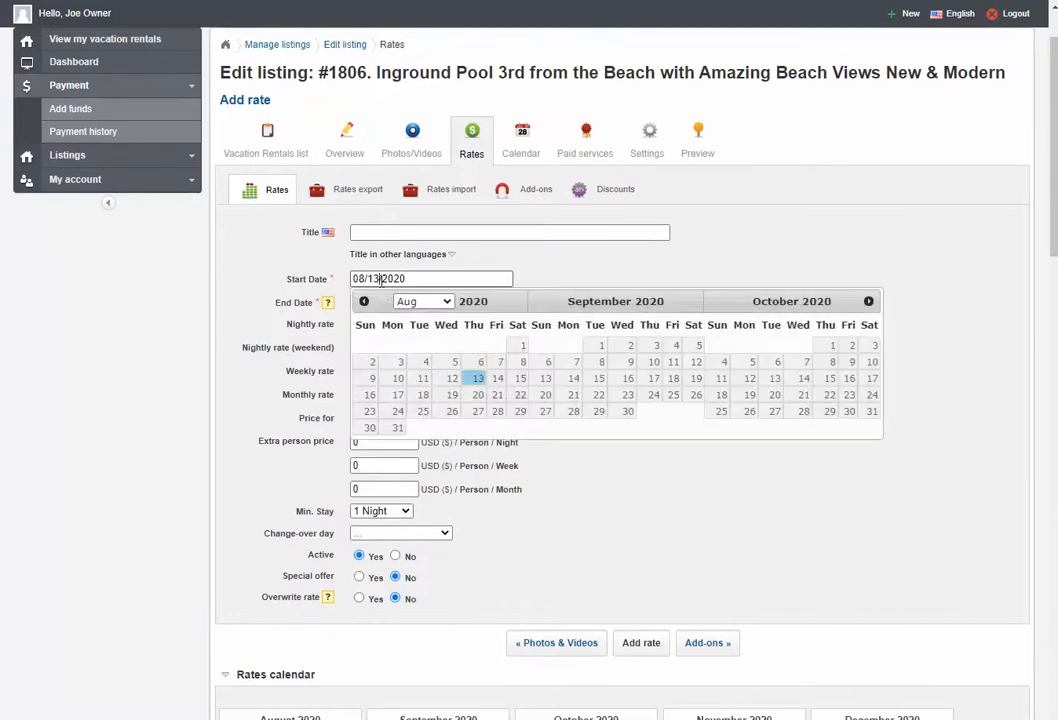
left_click(868, 302)
left_click(868, 302)
left_click(868, 302)
left_click(868, 302)
left_click(868, 302)
left_click(868, 302)
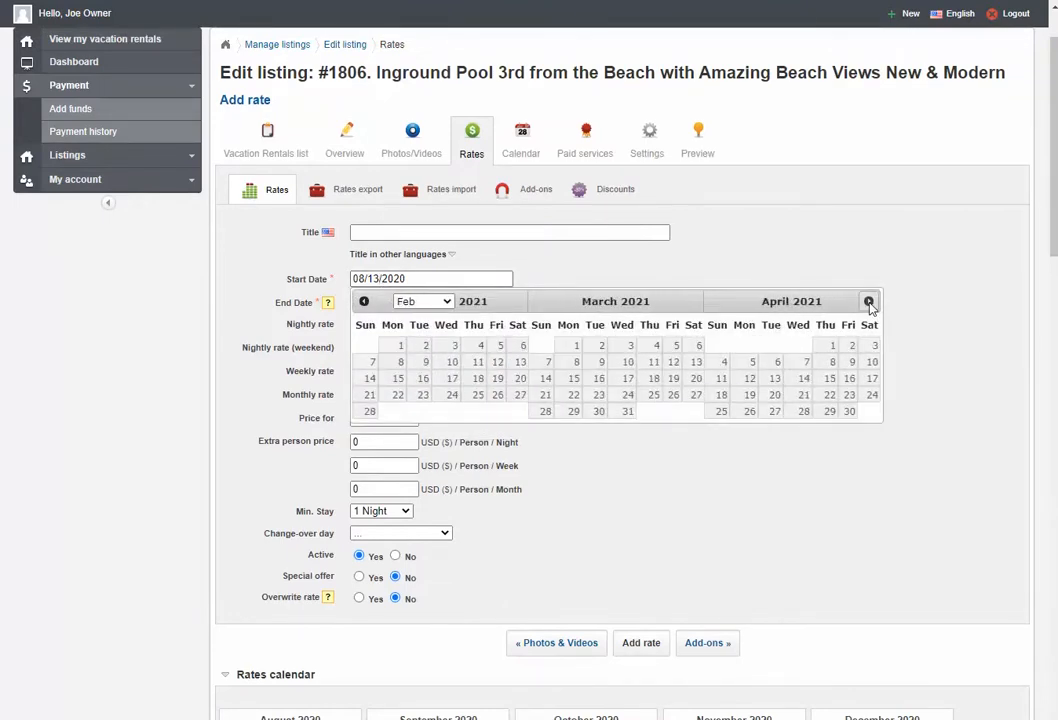
left_click(868, 302)
left_click(868, 302)
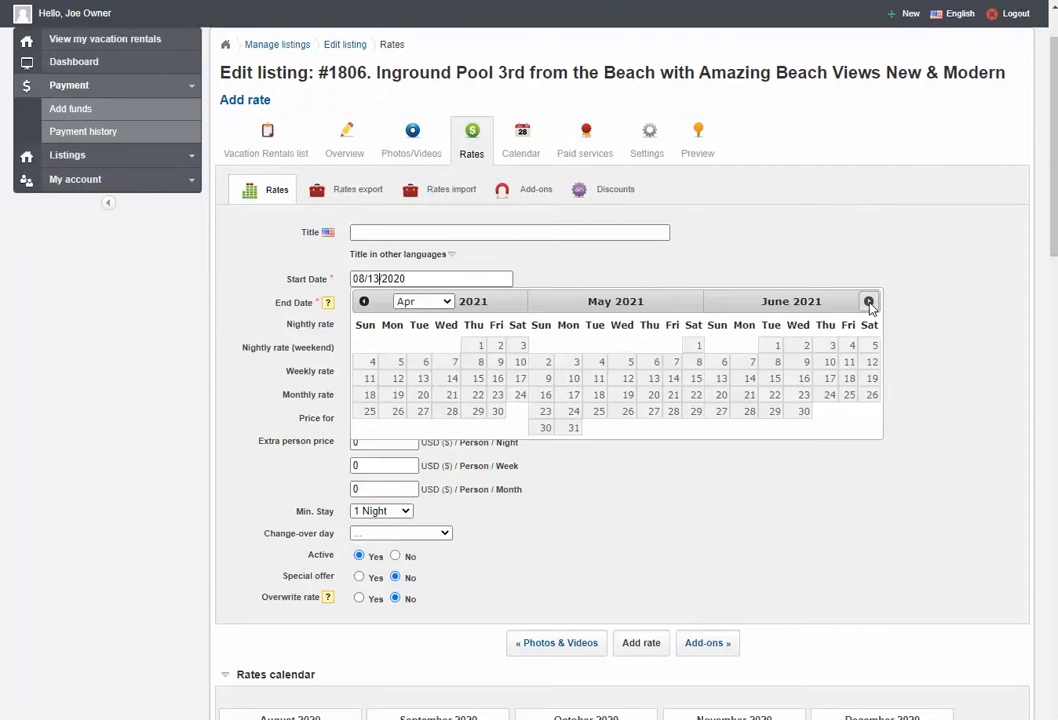
left_click(872, 366)
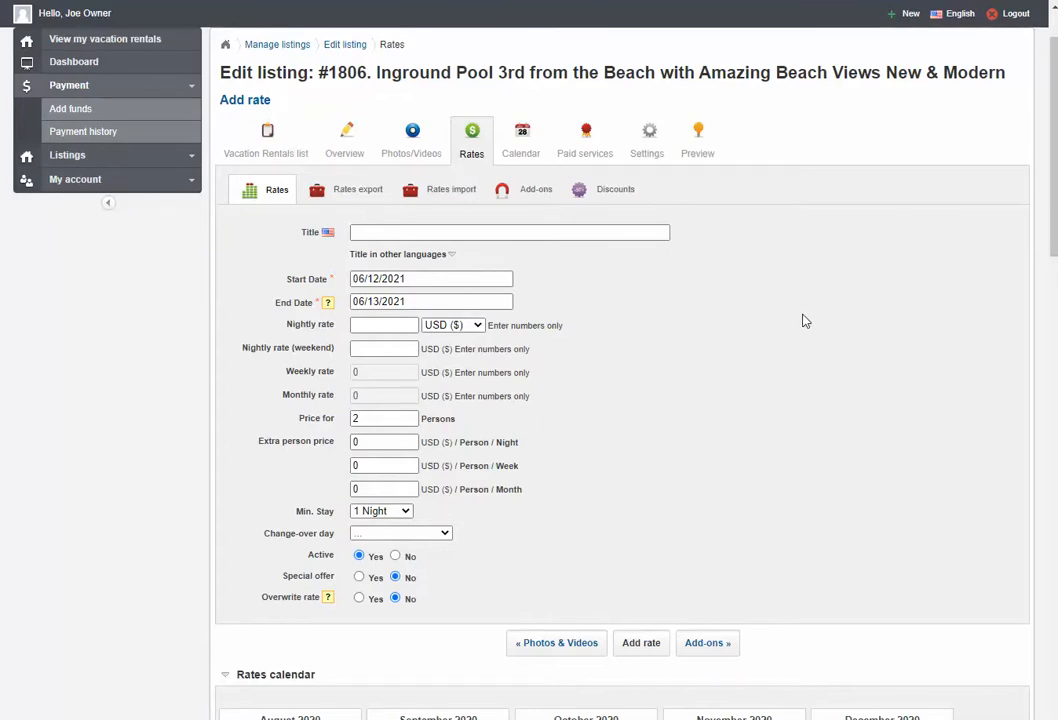
- Set the new rate's end date to 06/18/2021 and its weekly rate to 3750 USD
left_click(372, 301)
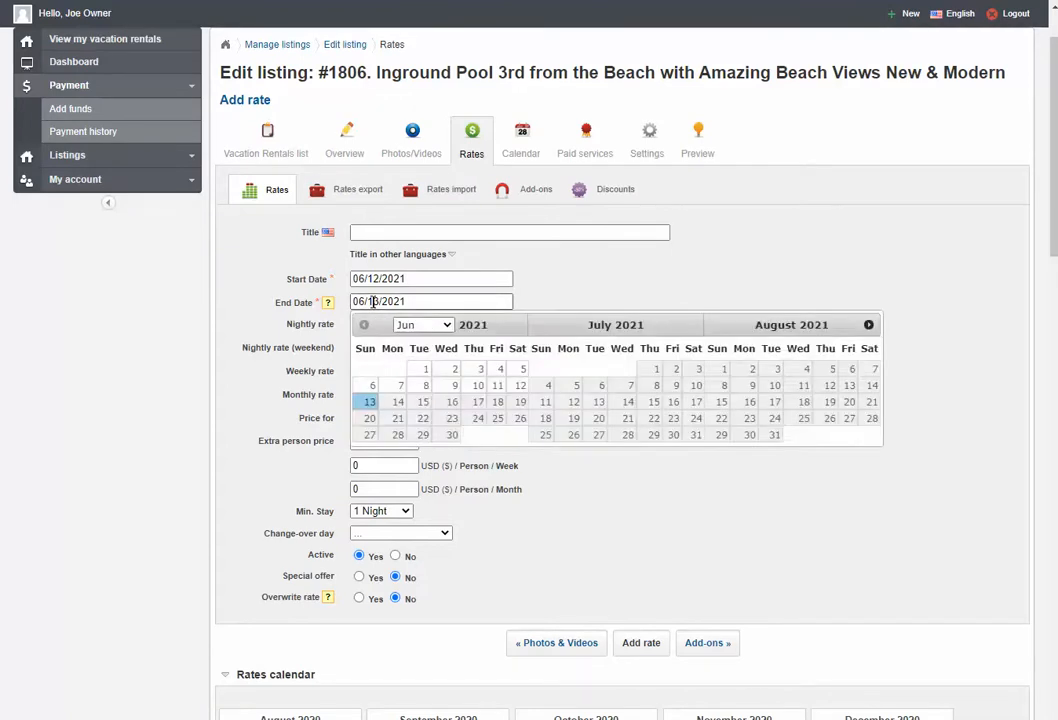
left_click(499, 407)
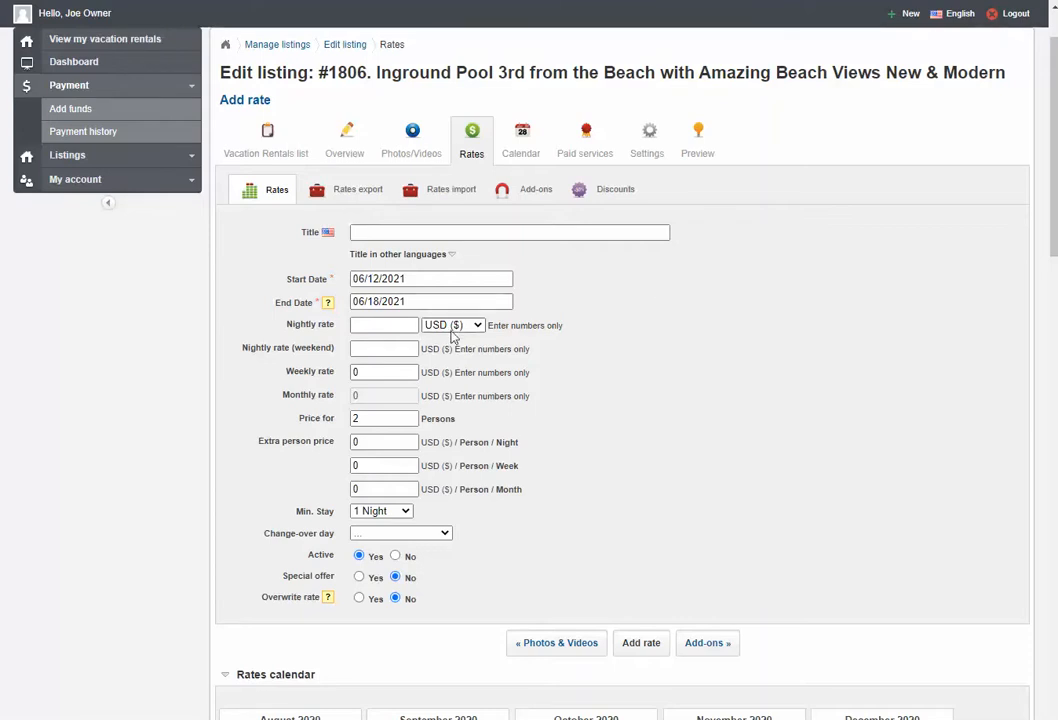
double_click(377, 370)
type("3750")
- Add the rate with a minimum stay of 7 Nights and a Sat - Sat change-over day
left_click(405, 512)
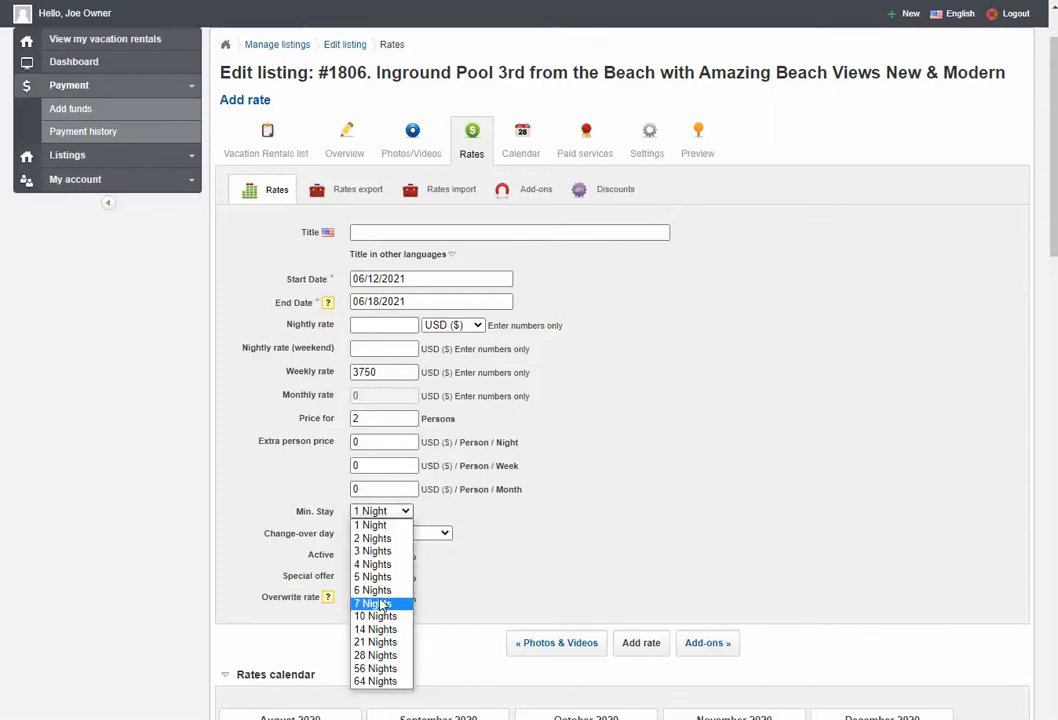
left_click(375, 604)
left_click(415, 533)
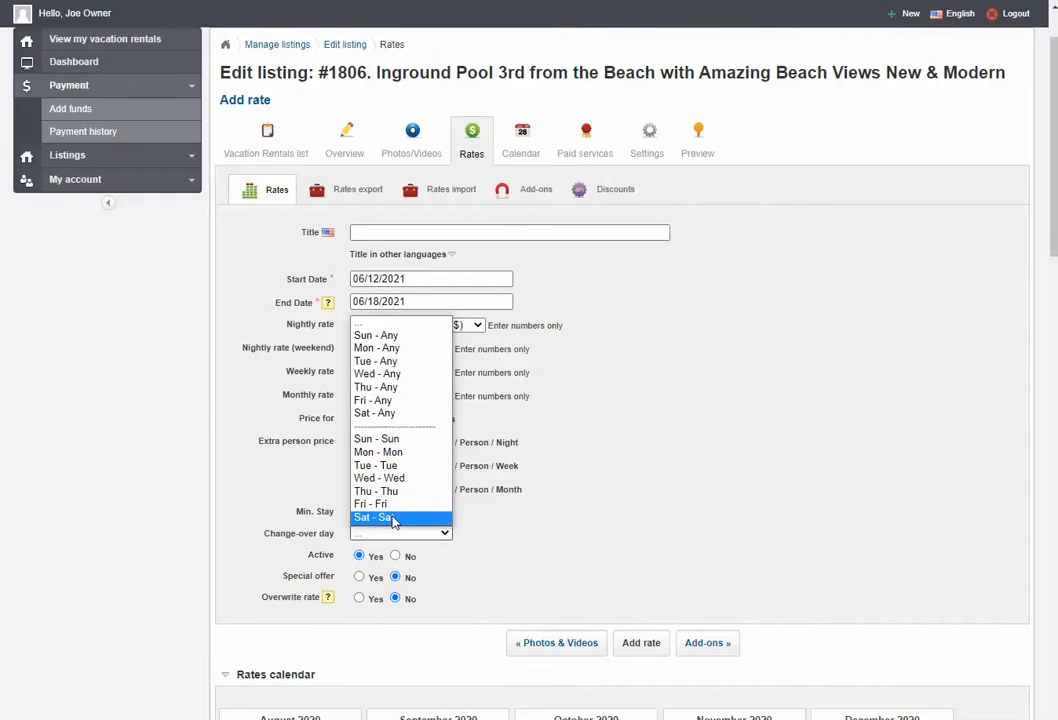
left_click(392, 518)
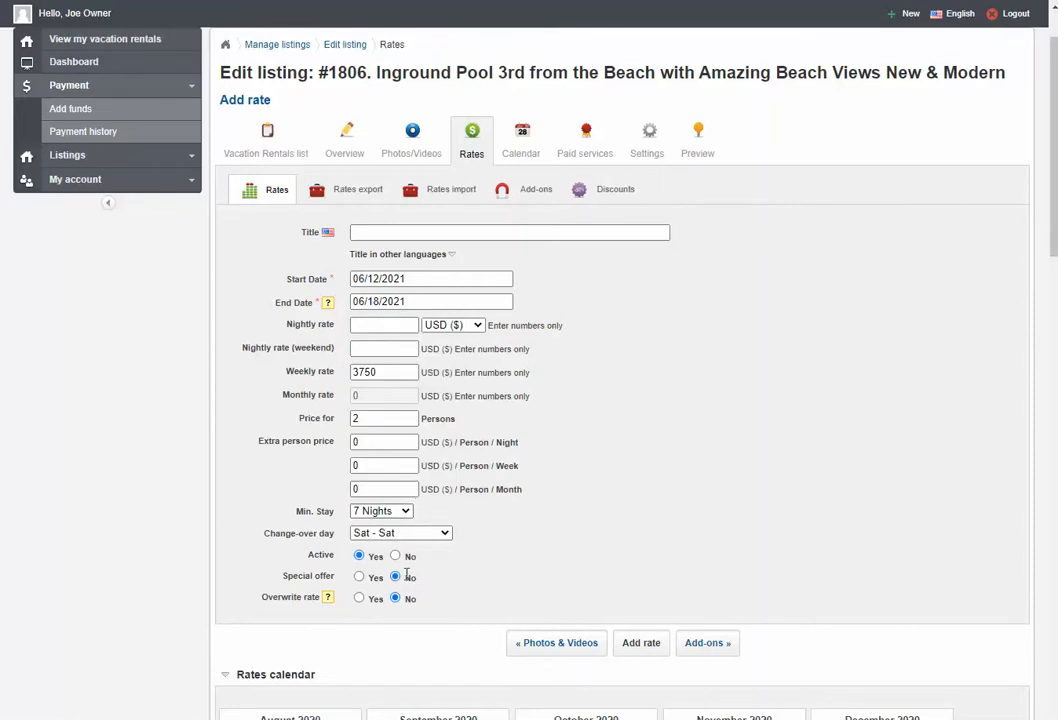
left_click(634, 646)
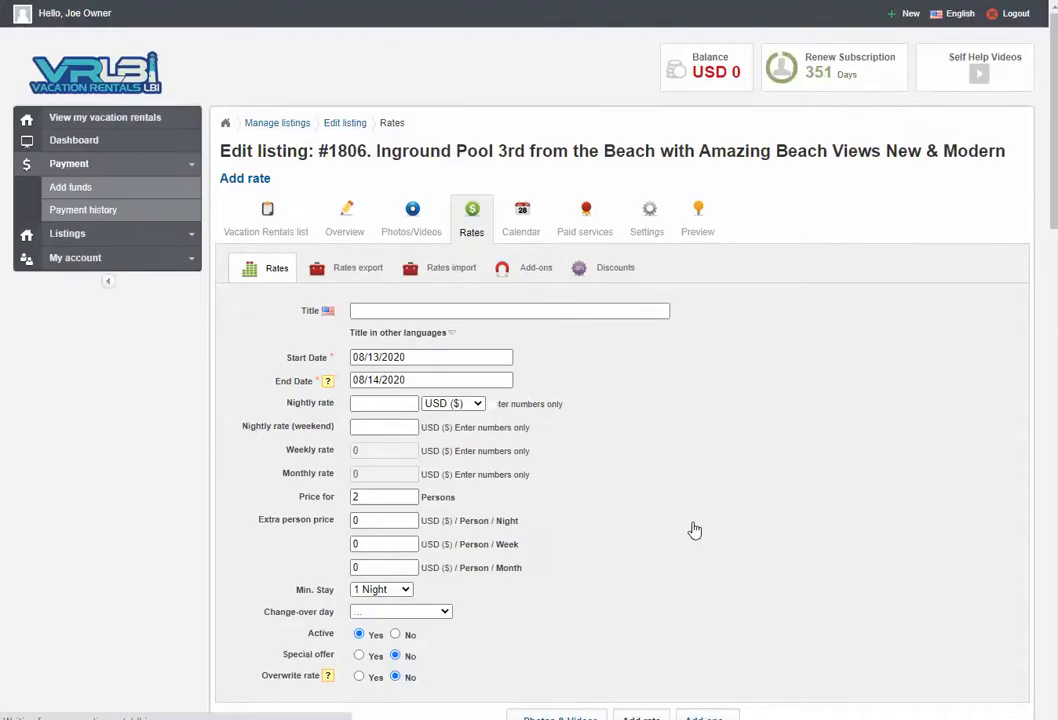
- Check the newly added June rate in the rates list and the rates calendar
scroll(702, 512, "down", 1)
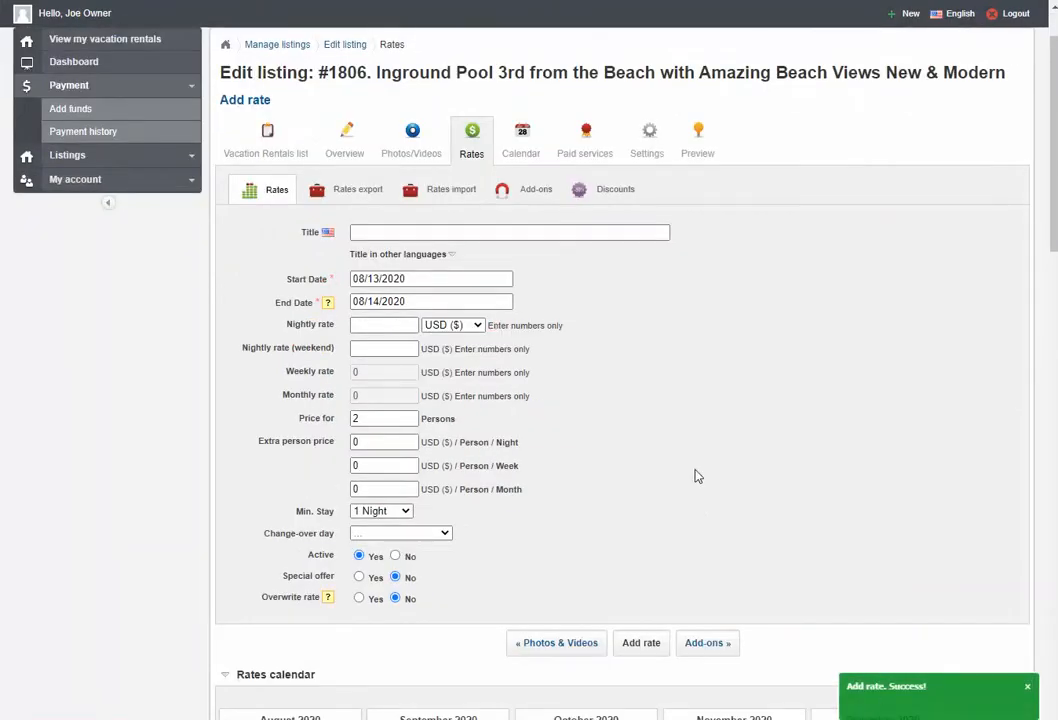
scroll(697, 476, "down", 8)
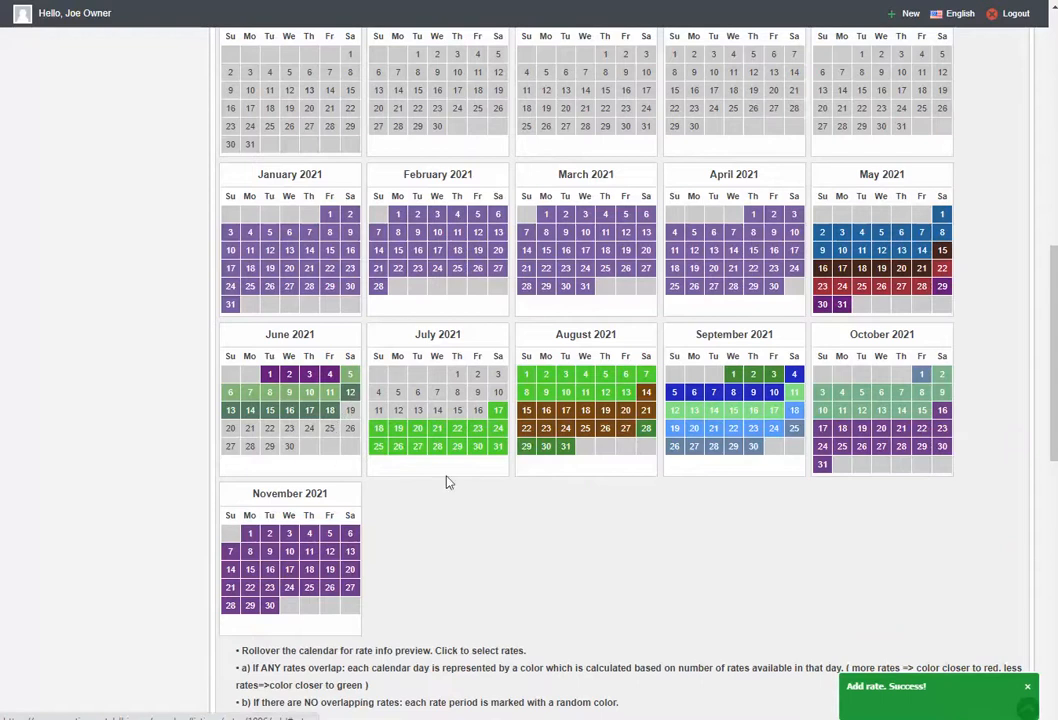
scroll(482, 536, "down", 6)
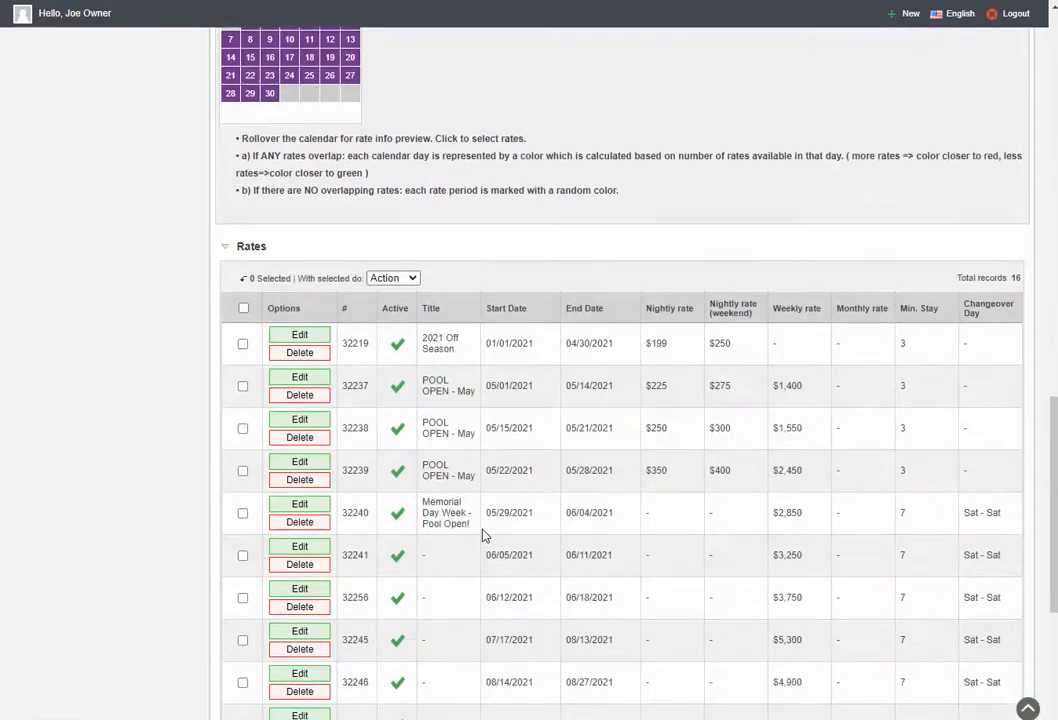
scroll(482, 536, "down", 2)
scroll(522, 534, "up", 8)
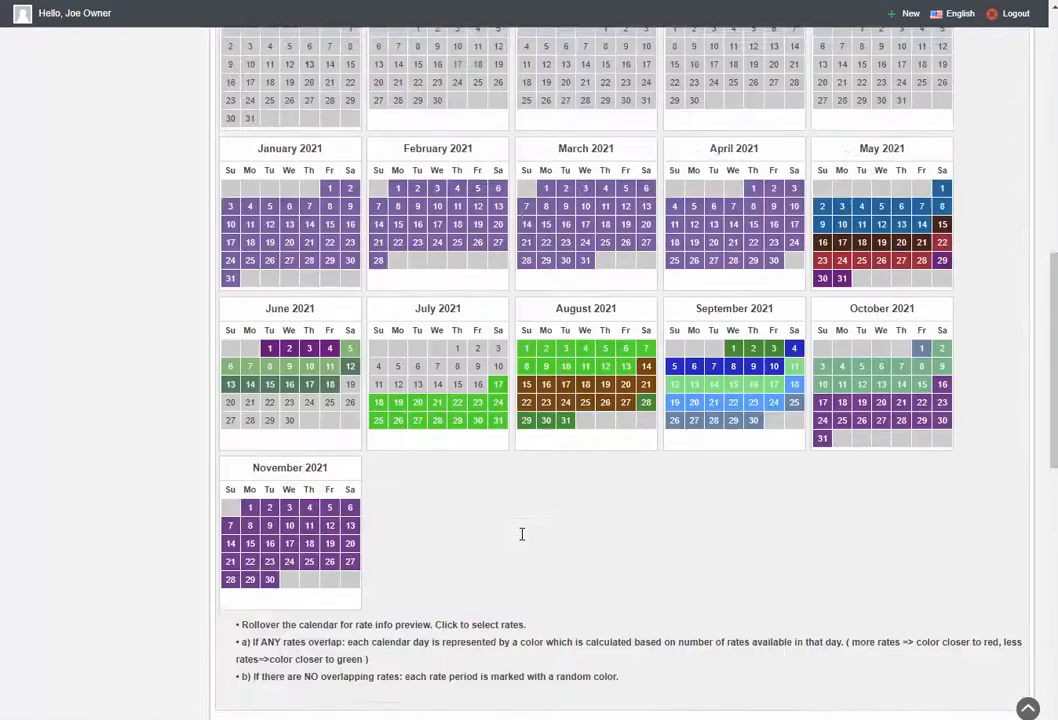
scroll(522, 534, "up", 8)
scroll(522, 541, "down", 6)
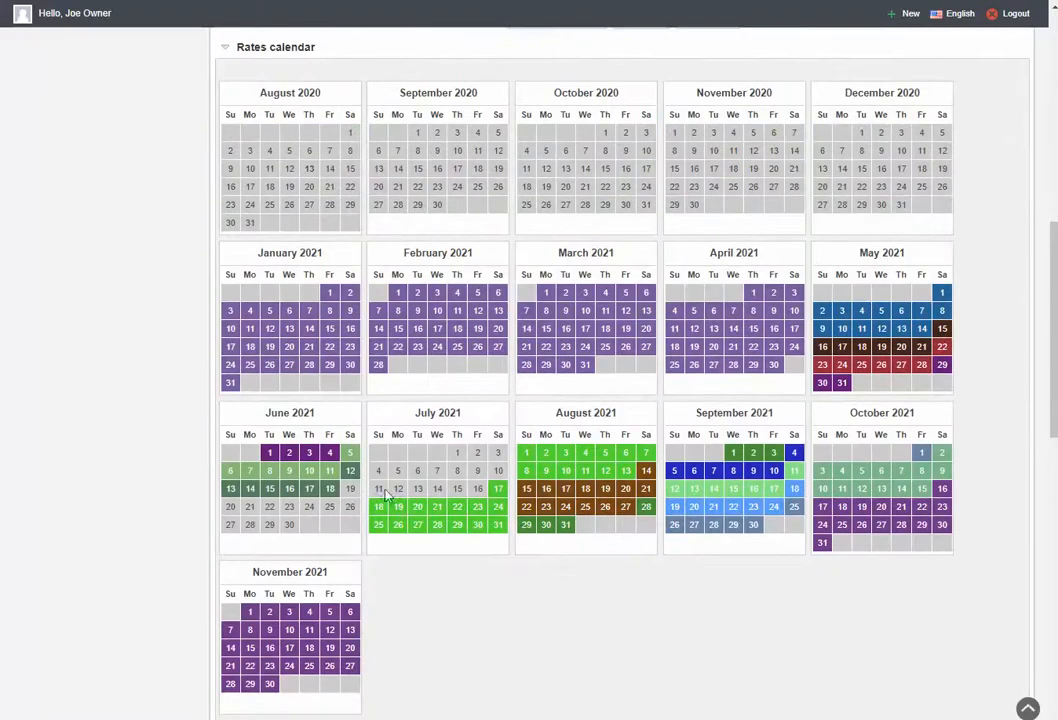
- Set the start date of another new rate to 06/19/2021
scroll(363, 500, "up", 8)
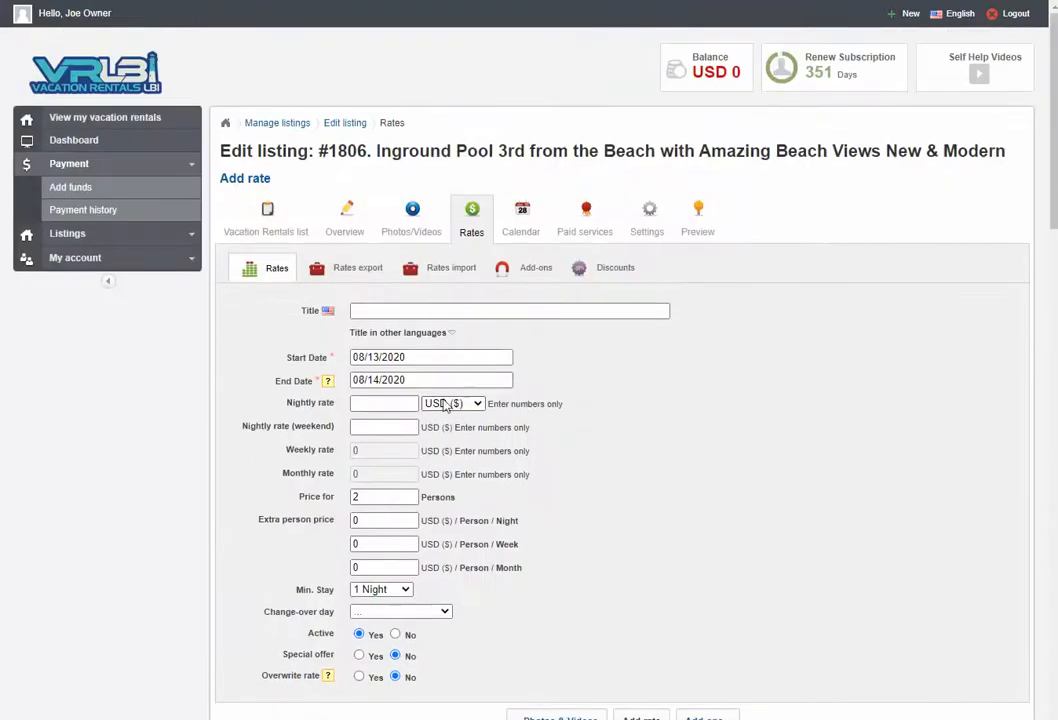
left_click(372, 357)
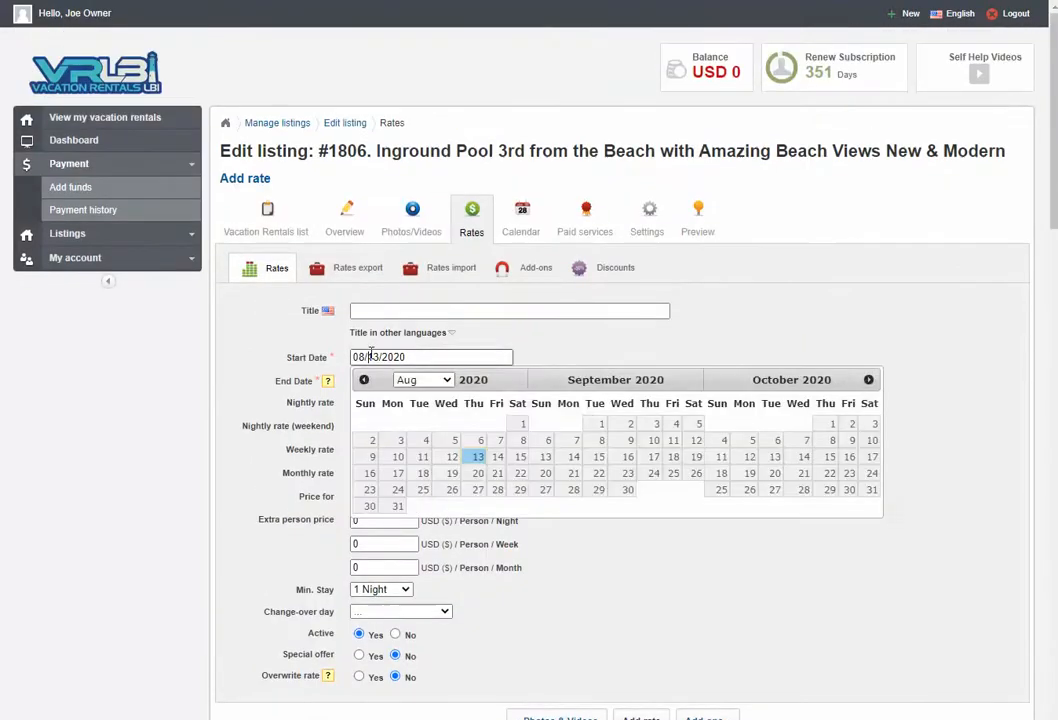
left_click(869, 380)
left_click(869, 380)
left_click(869, 380)
left_click(869, 380)
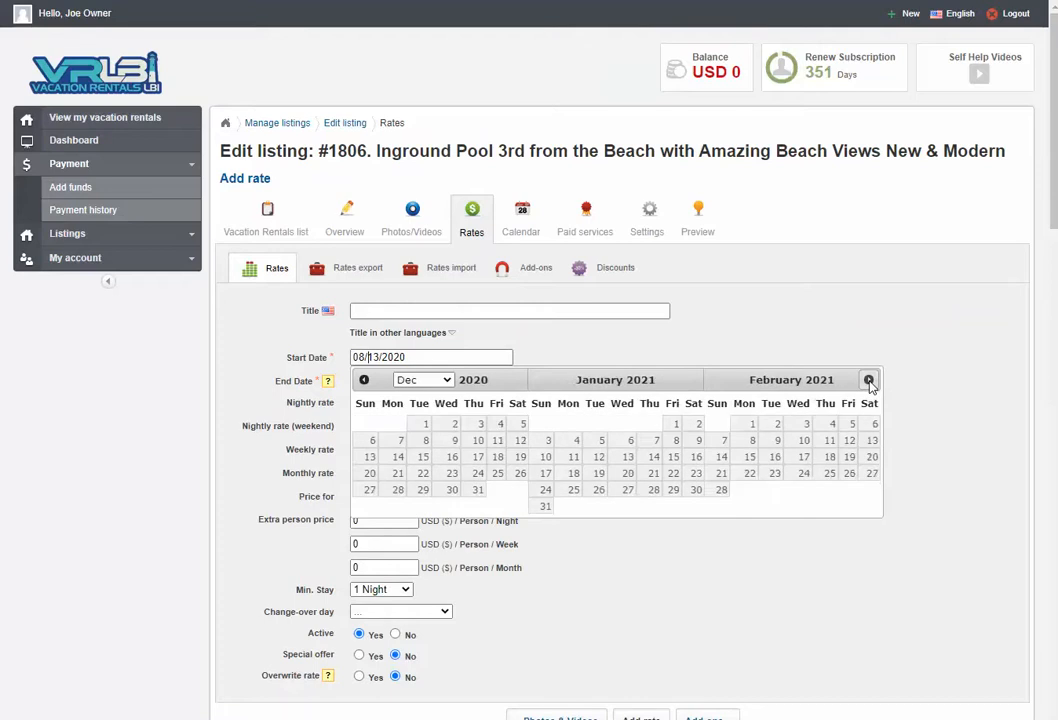
left_click(869, 380)
left_click(869, 380)
left_click(869, 380)
left_click(869, 380)
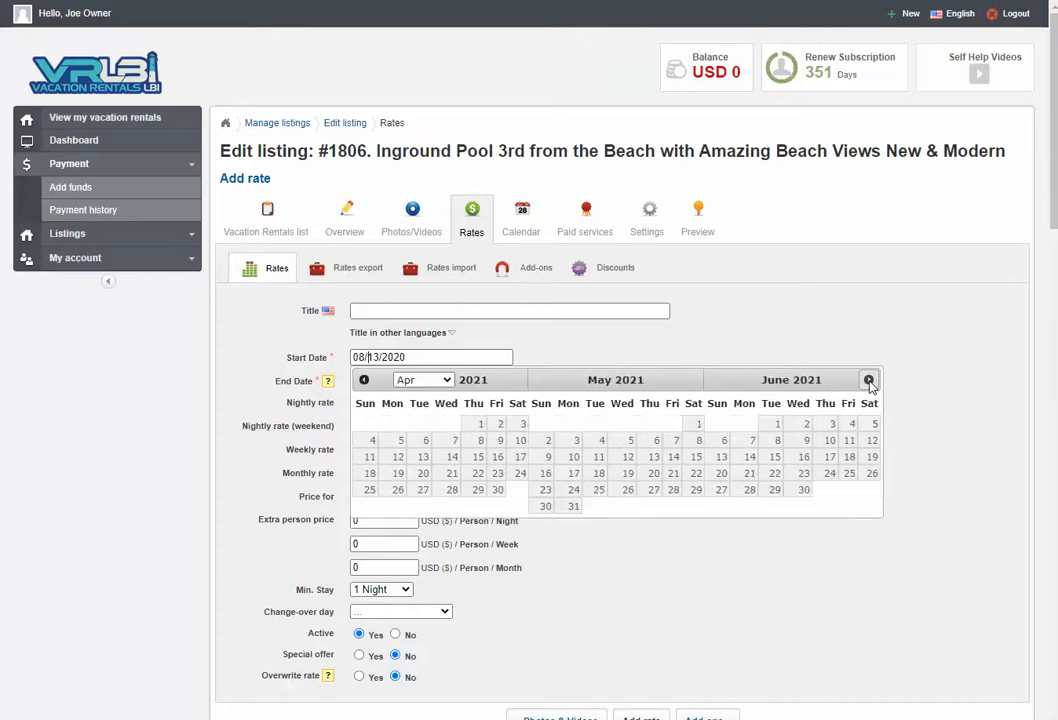
left_click(872, 458)
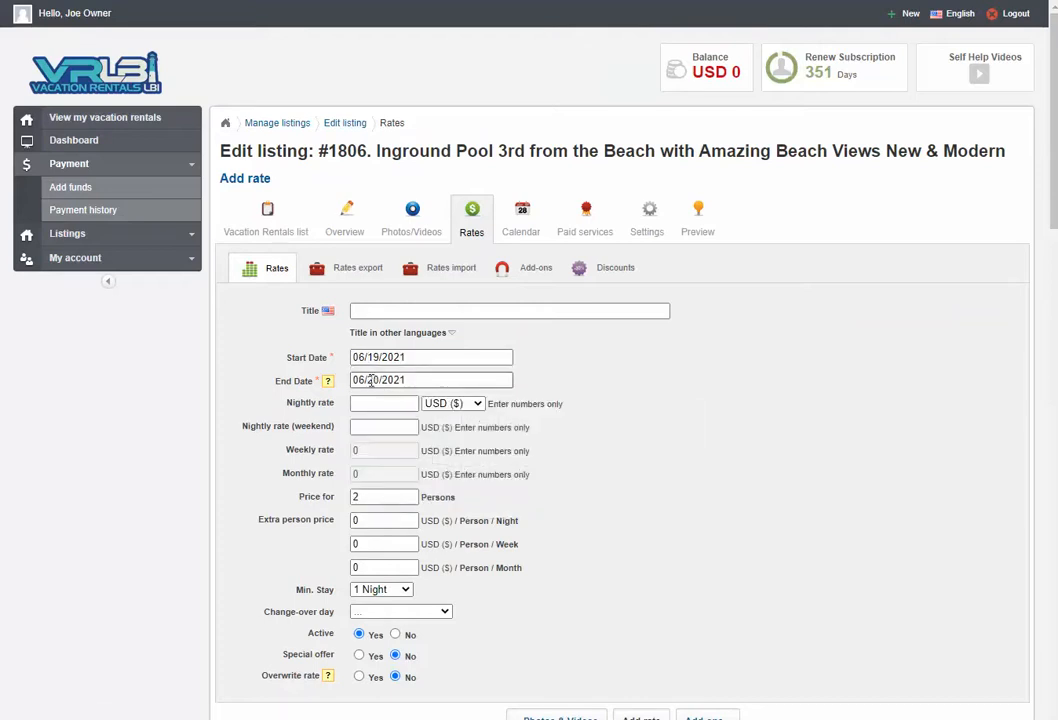
- Set the new rate's end date to 06/25/2021 and its weekly rate to 4300 USD
left_click(370, 380)
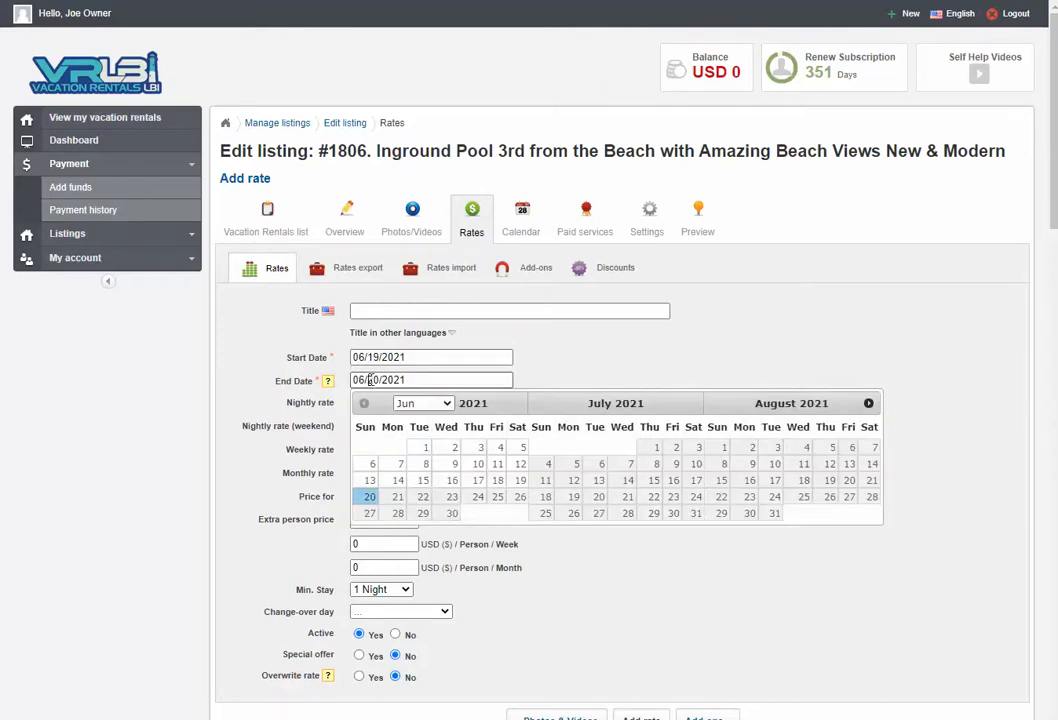
left_click(497, 497)
left_click(366, 450)
left_click_drag(366, 450, 336, 457)
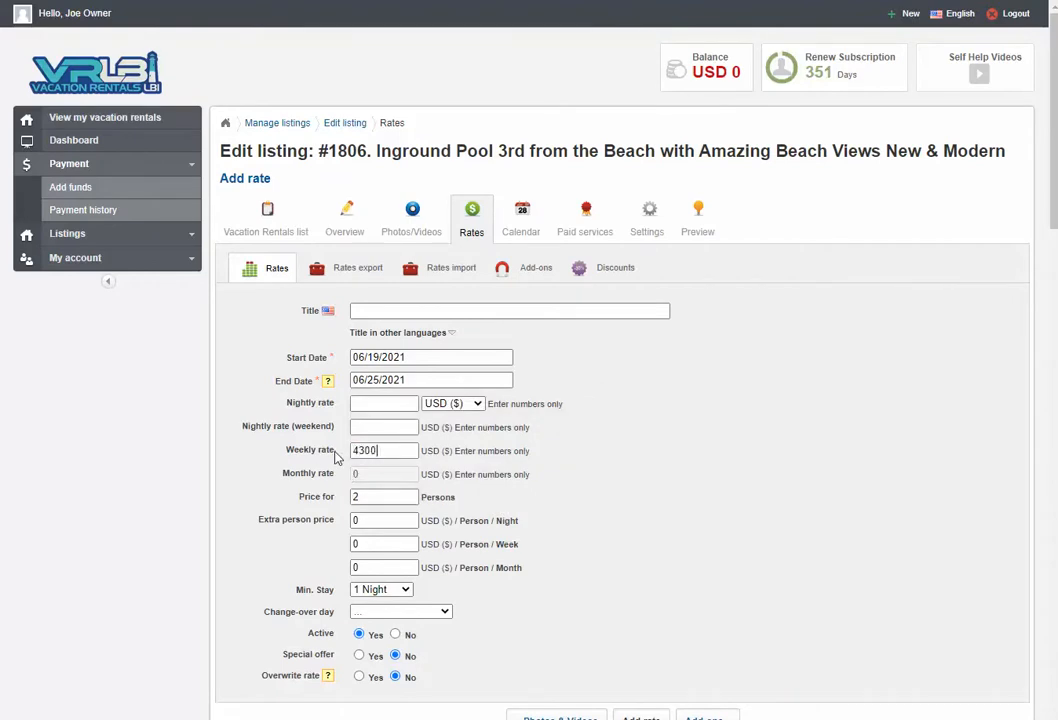
- Give the 06/19/2021 rate a 7 Nights minimum stay and a Sat - Sat change-over day, and add it to the listing
left_click(400, 591)
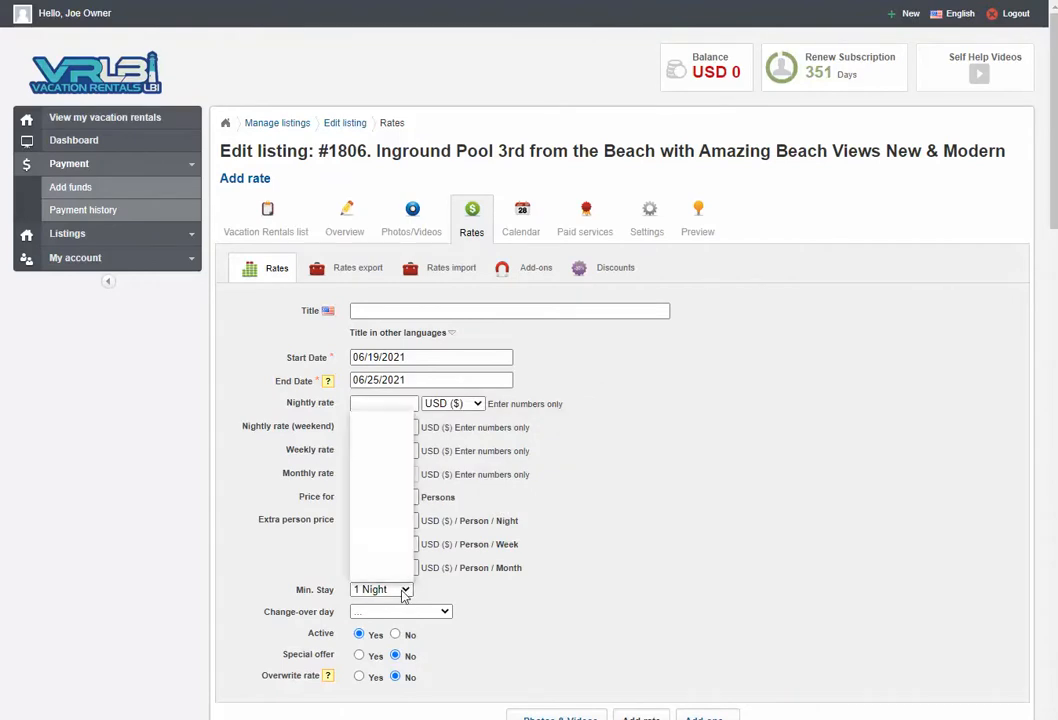
left_click(372, 497)
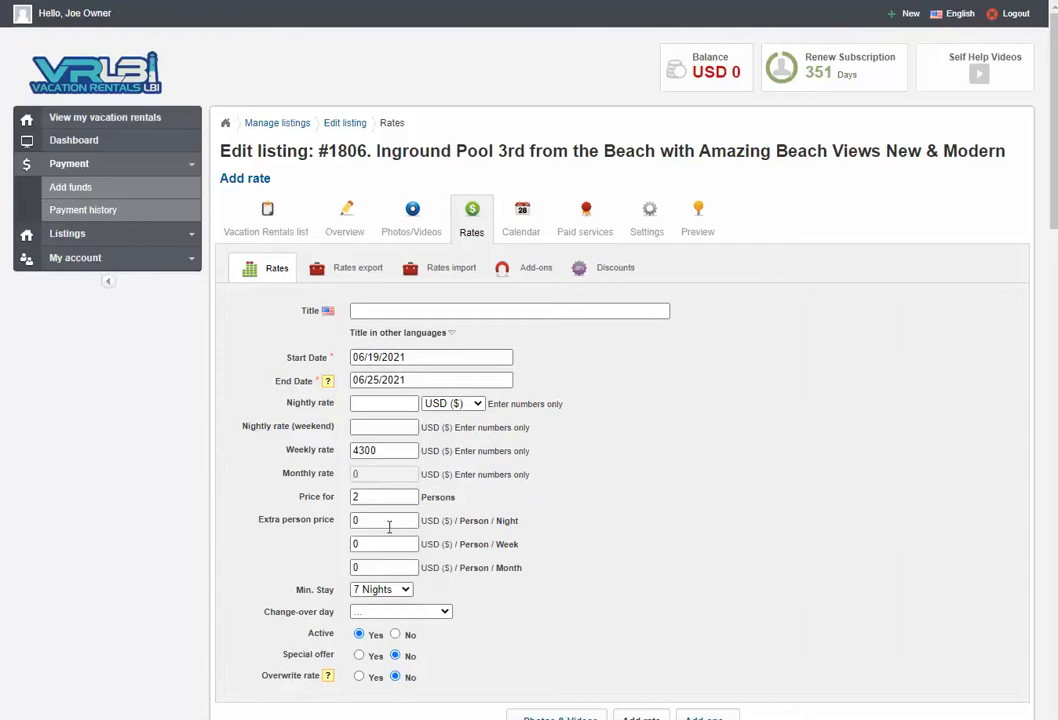
left_click(438, 611)
left_click(404, 598)
scroll(560, 560, "down", 3)
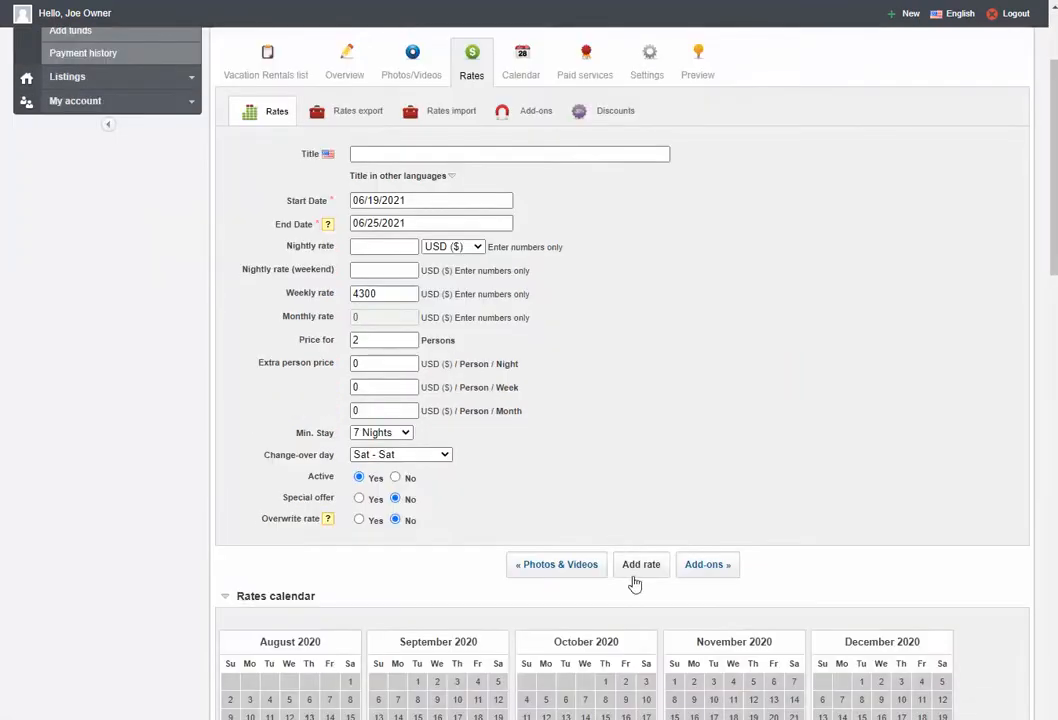
left_click(635, 567)
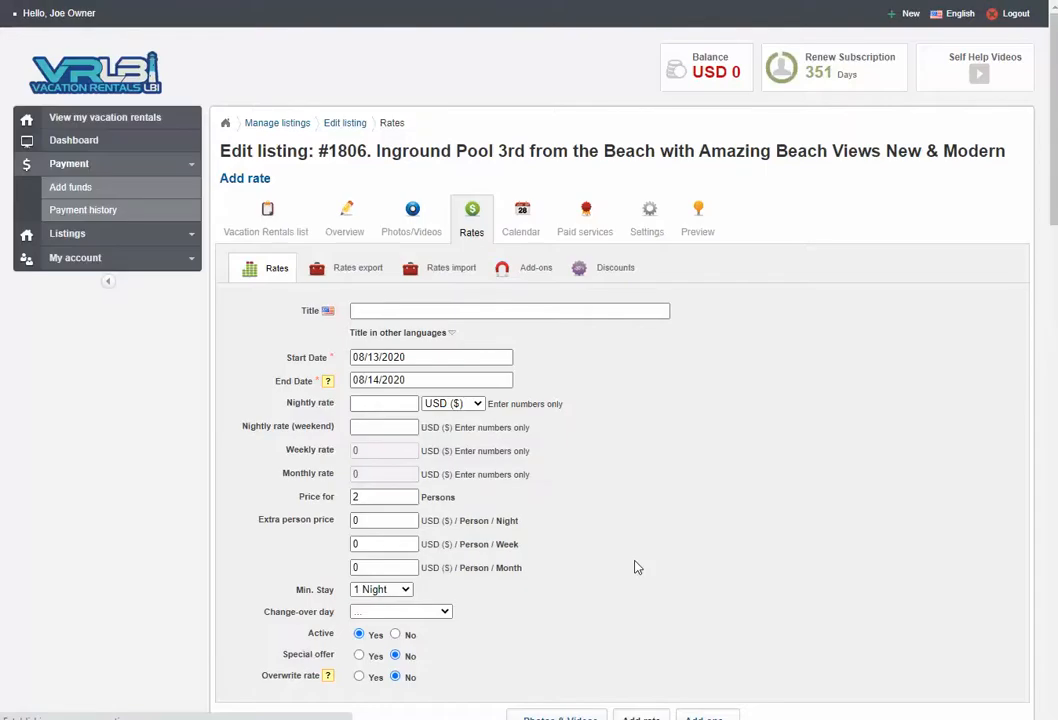
- Check the rates calendar for the next uncovered week and set a new rate's start date to 06/26/2021
scroll(732, 527, "down", 13)
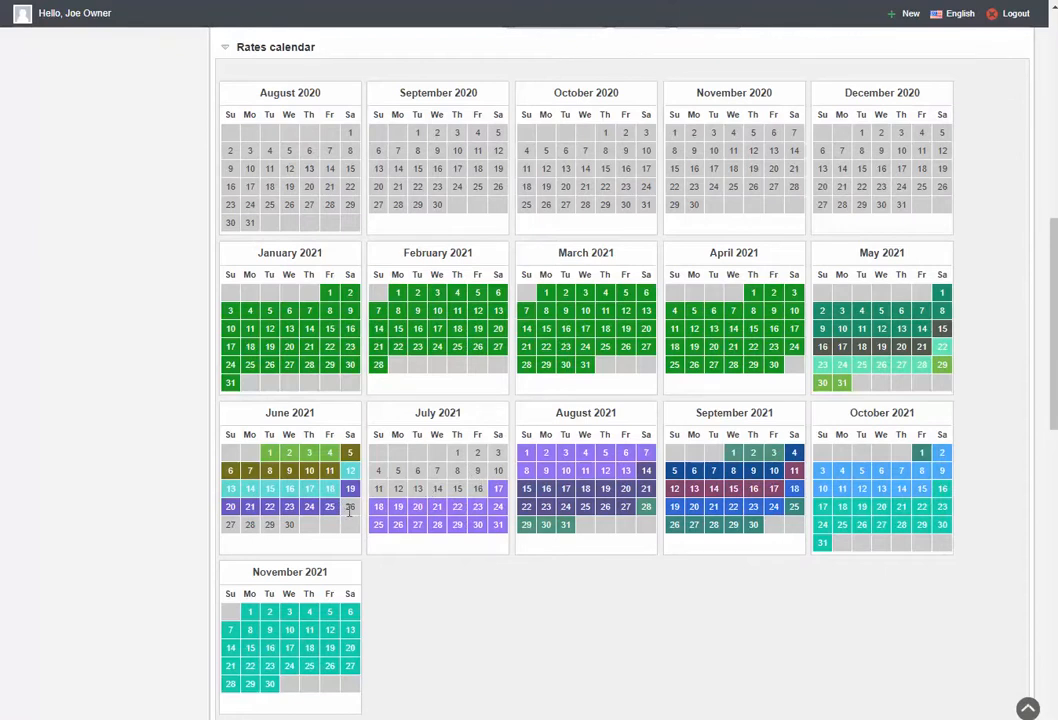
scroll(478, 488, "up", 7)
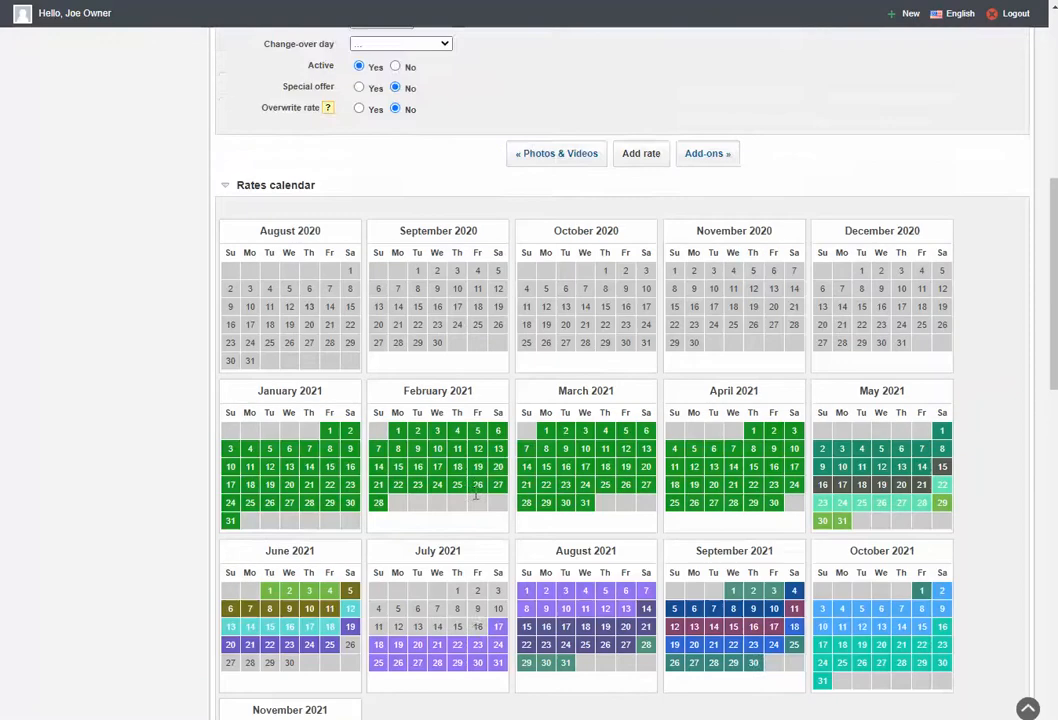
left_click(385, 357)
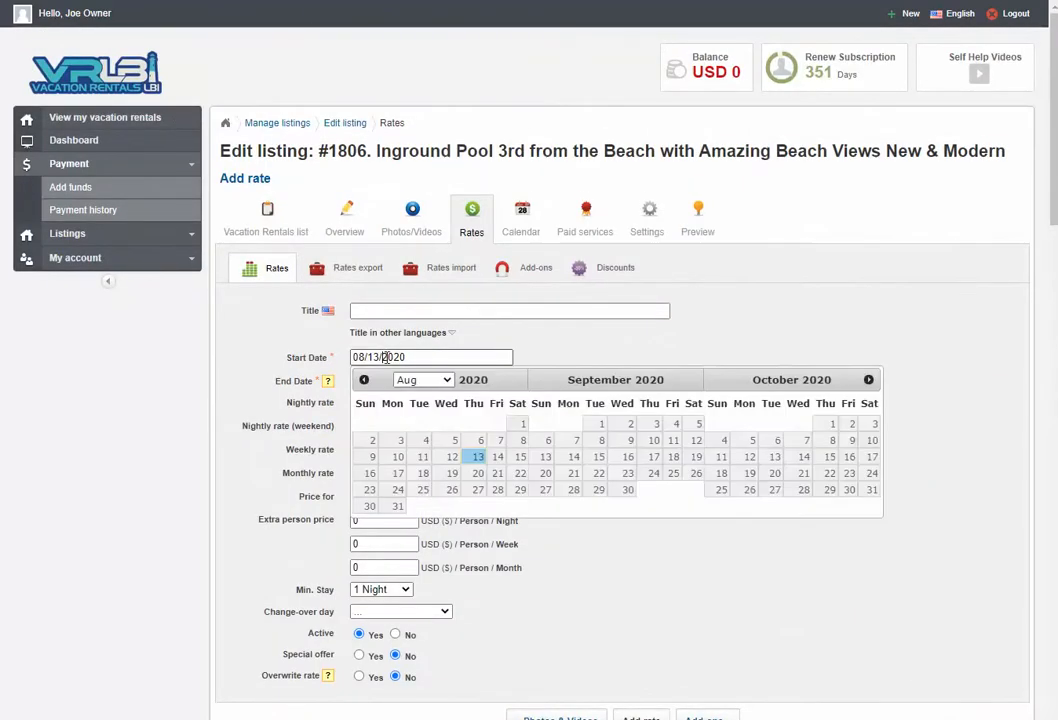
left_click(868, 381)
left_click(868, 381)
left_click(868, 381)
left_click(868, 381)
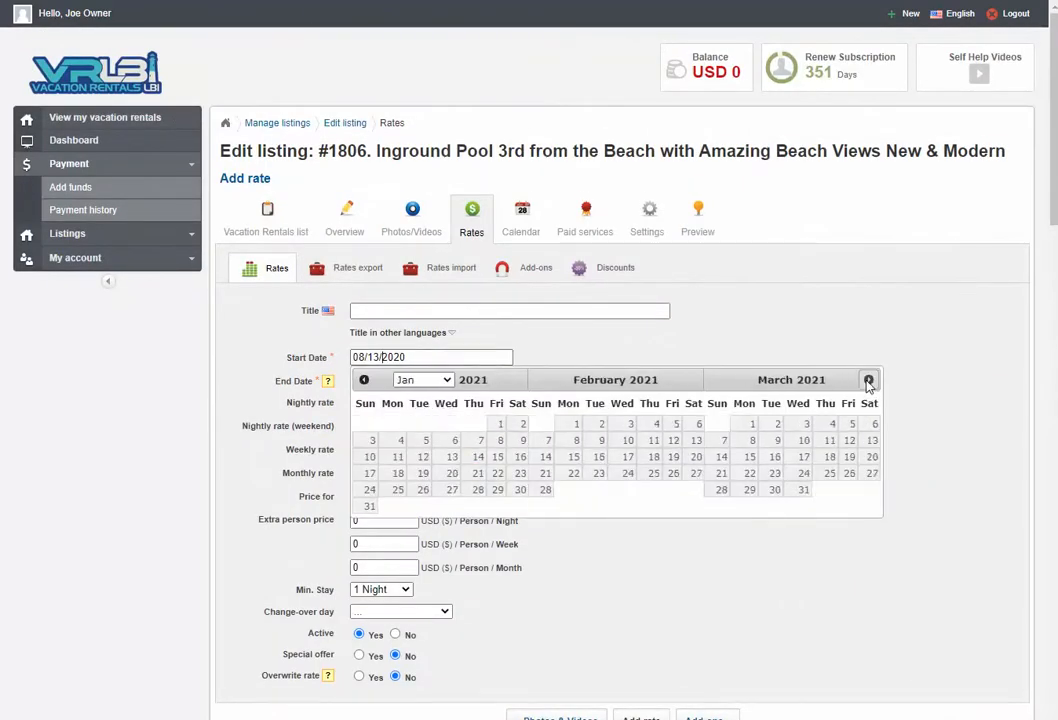
left_click(868, 381)
left_click(868, 381)
left_click(868, 381)
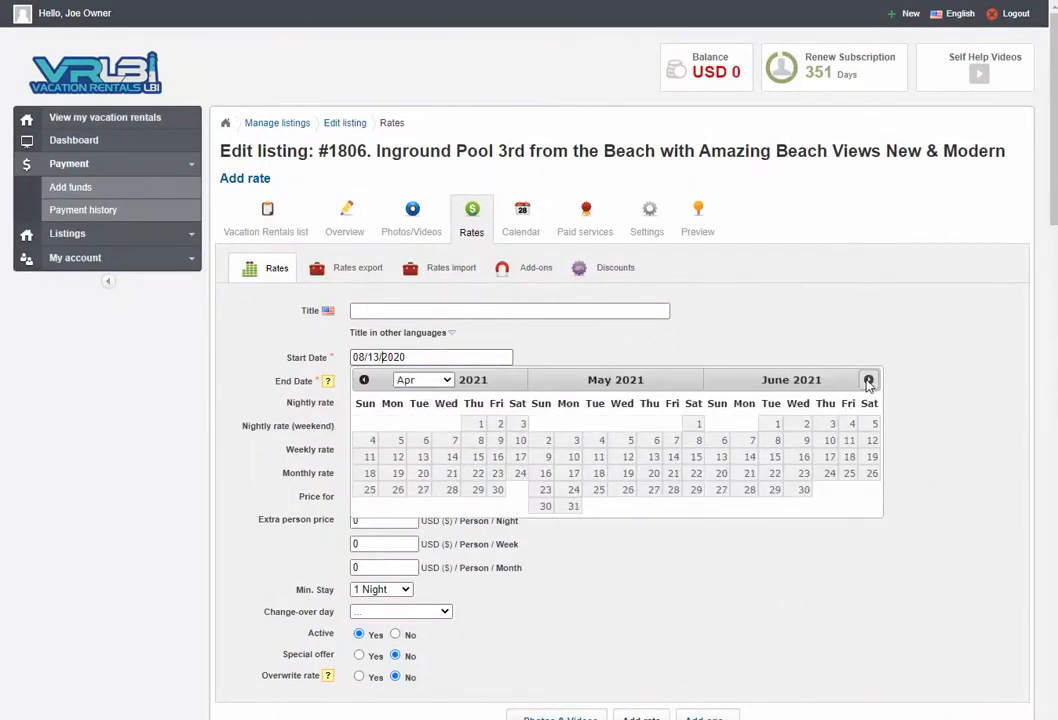
left_click(871, 473)
- Set the new rate's end date to 07/16/2021 and its weekly rate to 4900 USD
left_click(395, 380)
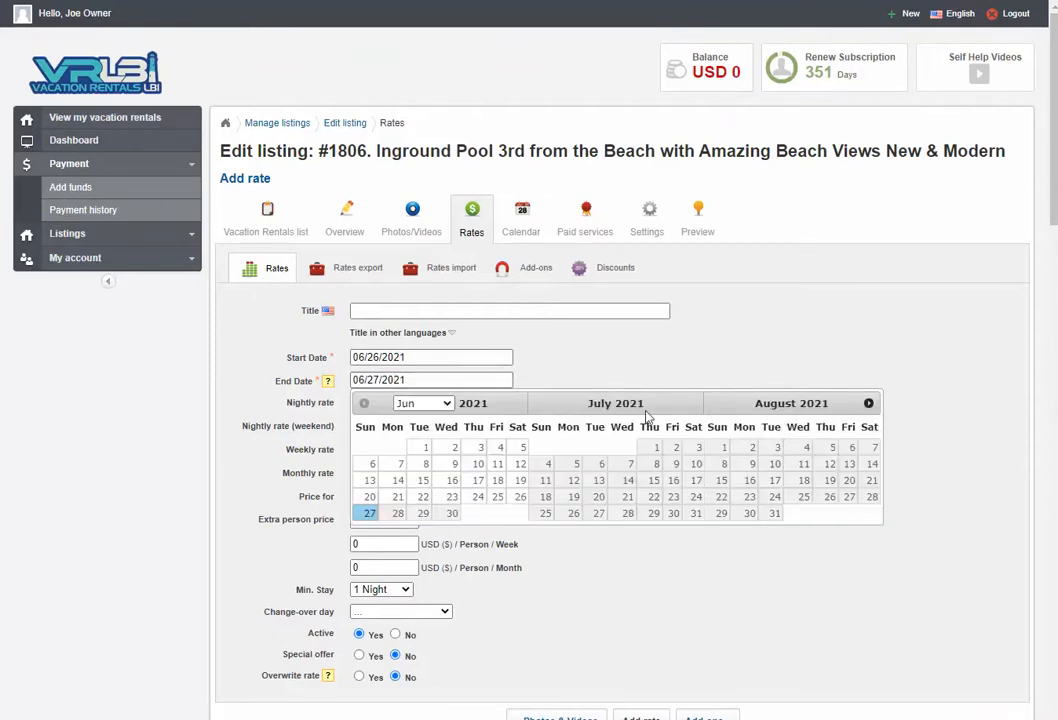
left_click(673, 484)
double_click(378, 450)
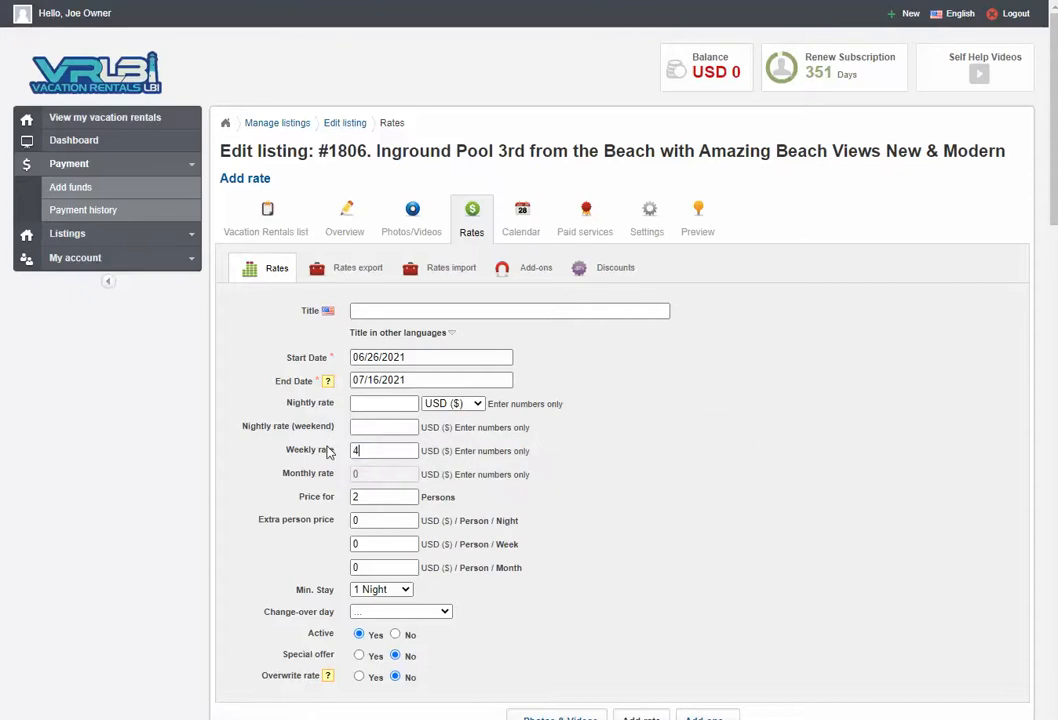
- Give the 06/26/2021 rate a 7 Nights minimum stay and a Sat - Sat change-over day, and add it to the listing
left_click(403, 590)
left_click(370, 497)
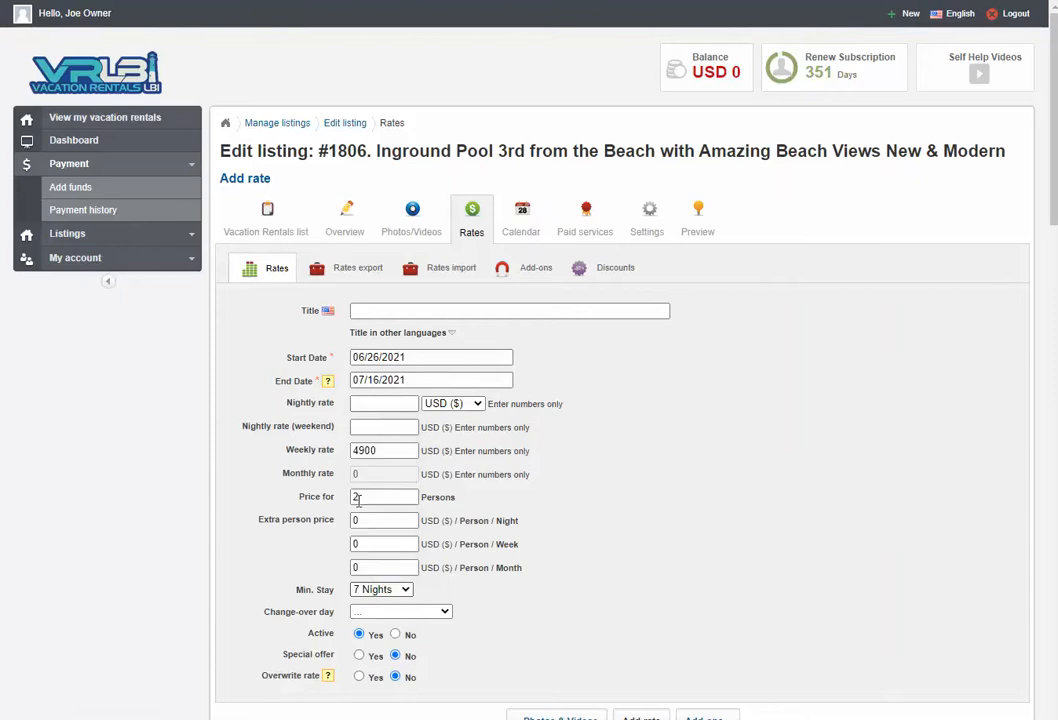
left_click(444, 611)
left_click(405, 596)
scroll(600, 490, "down", 3)
left_click(640, 406)
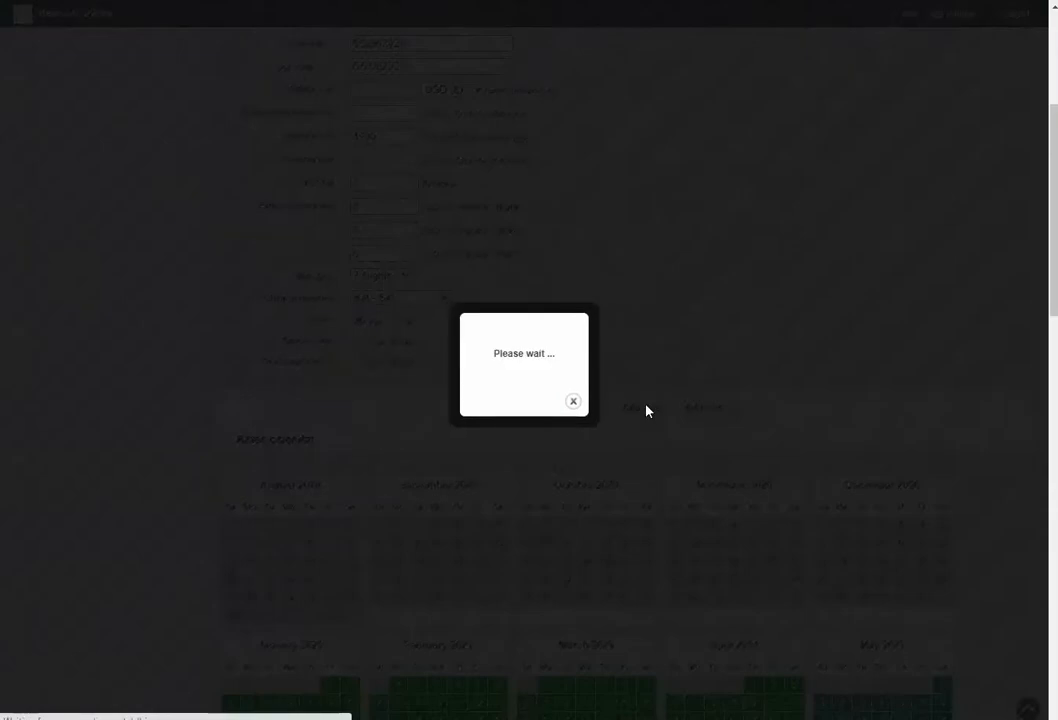
- Review the 2021 rates calendar and the full rates list for date coverage, prices, minimum stays and changeover days
scroll(750, 402, "down", 3)
scroll(725, 398, "down", 5)
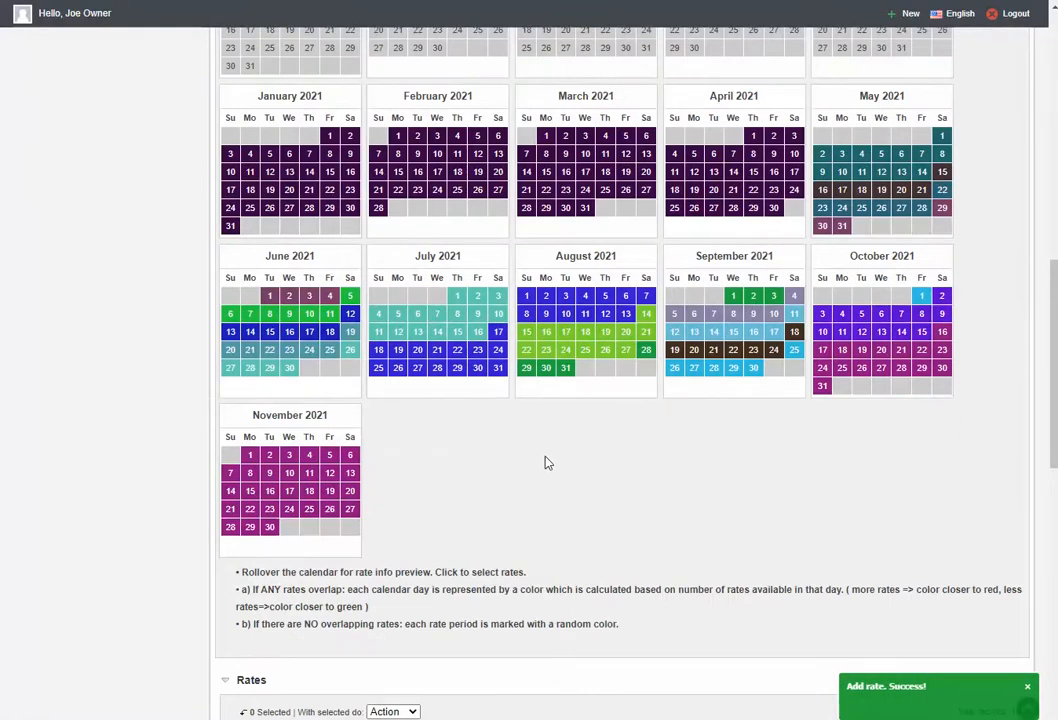
scroll(545, 462, "down", 5)
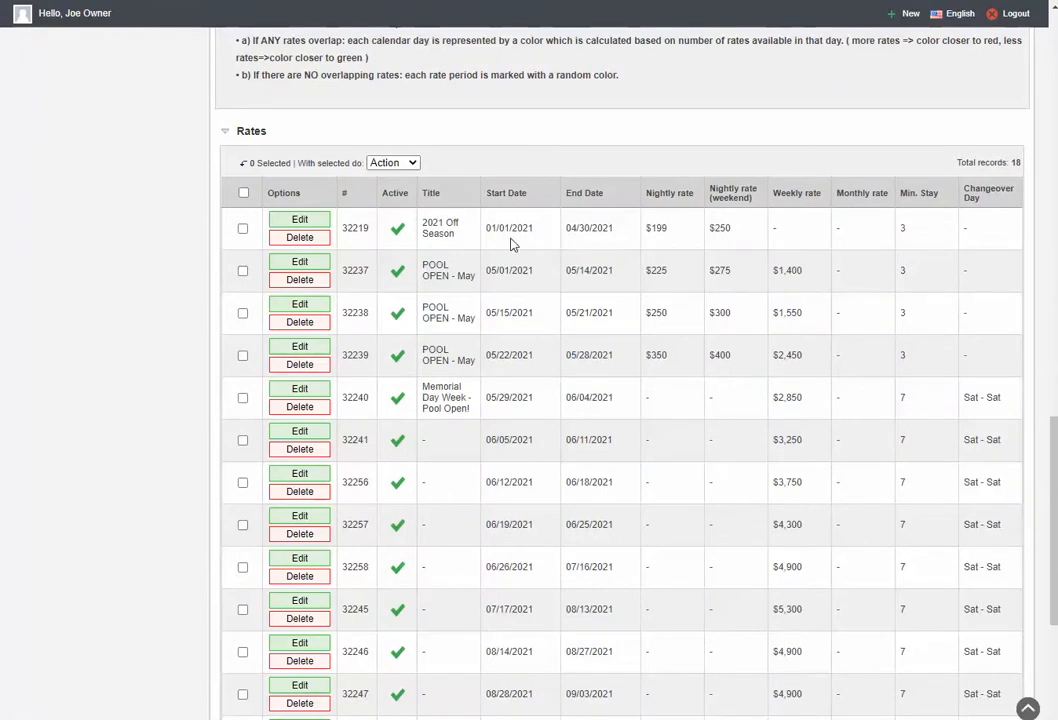
scroll(511, 244, "down", 3)
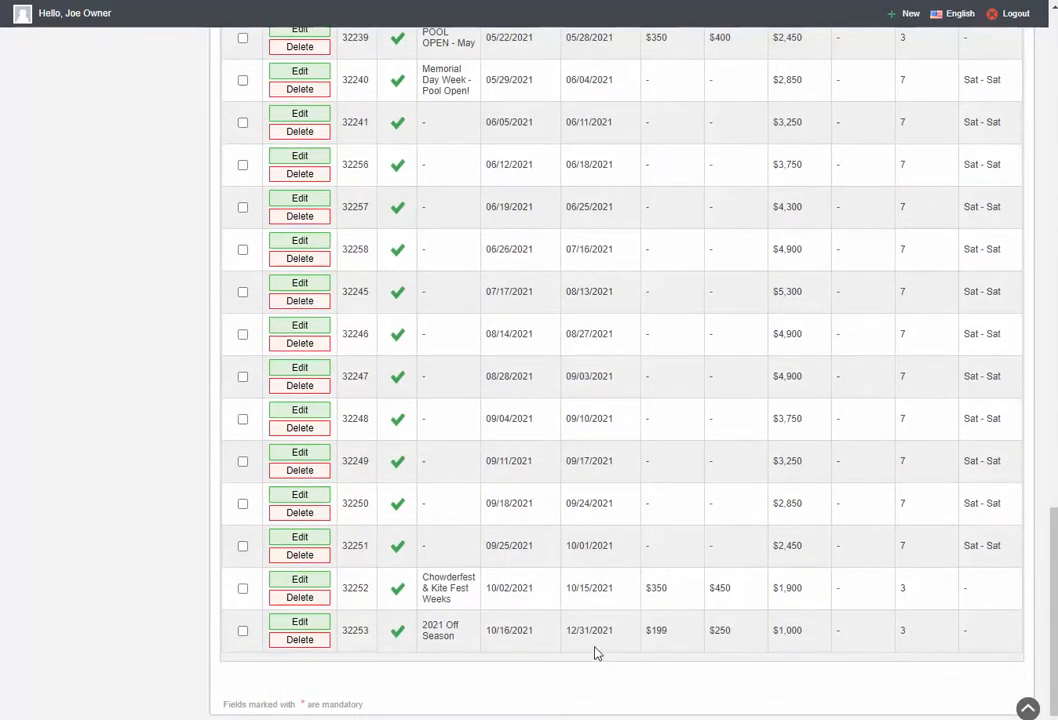
scroll(595, 653, "up", 4)
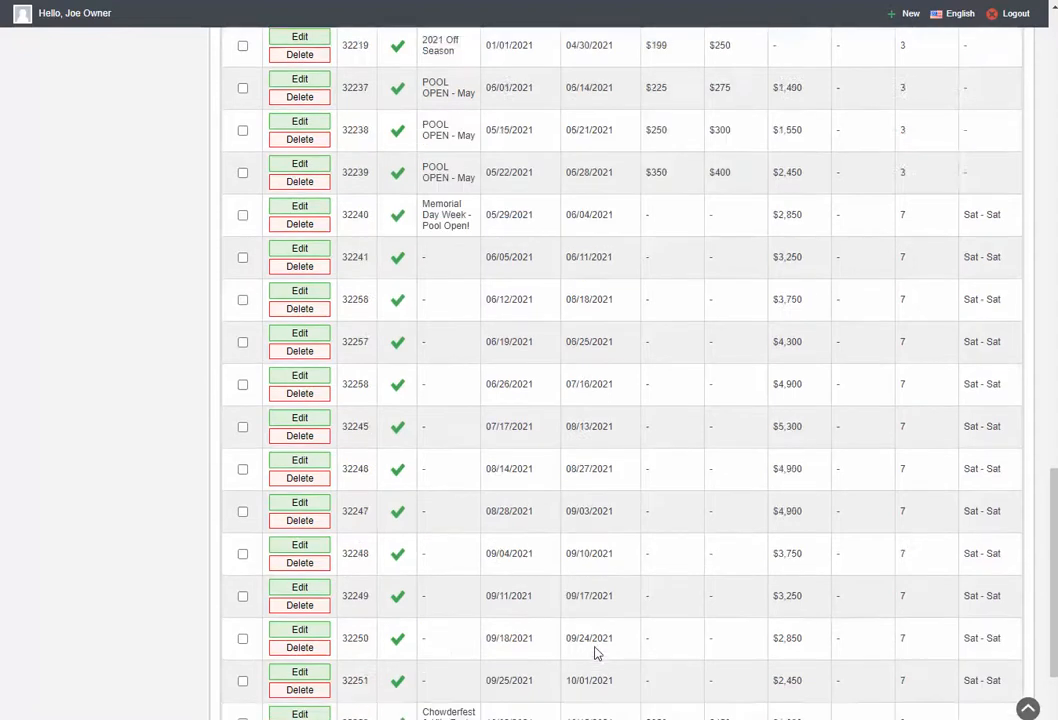
scroll(595, 653, "down", 1)
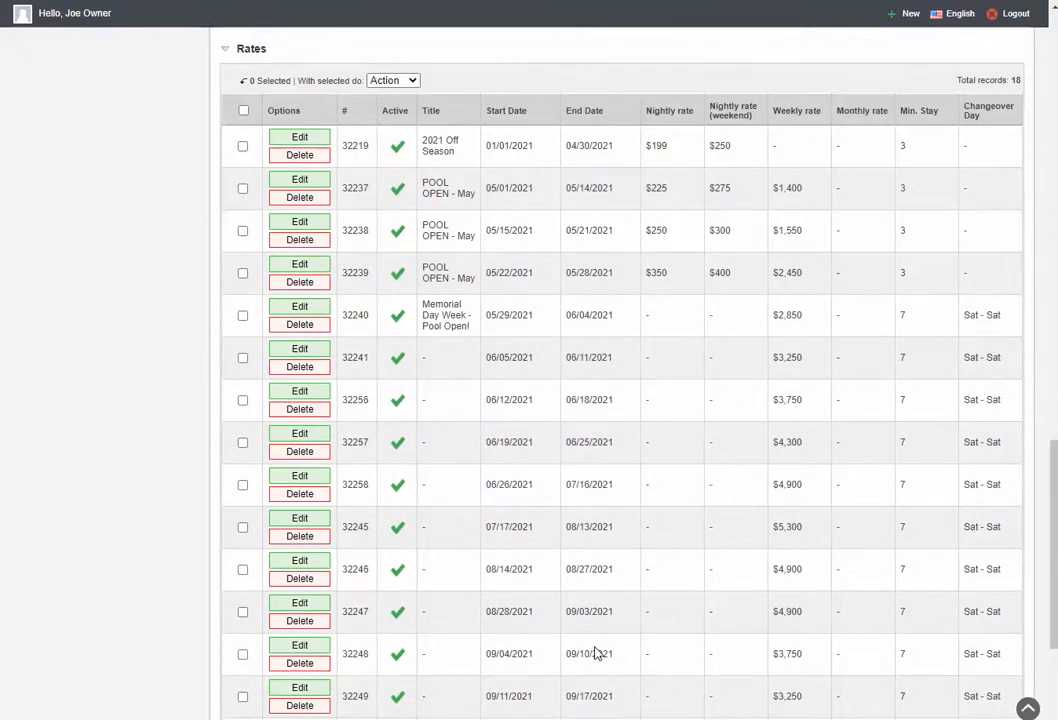
scroll(595, 653, "down", 3)
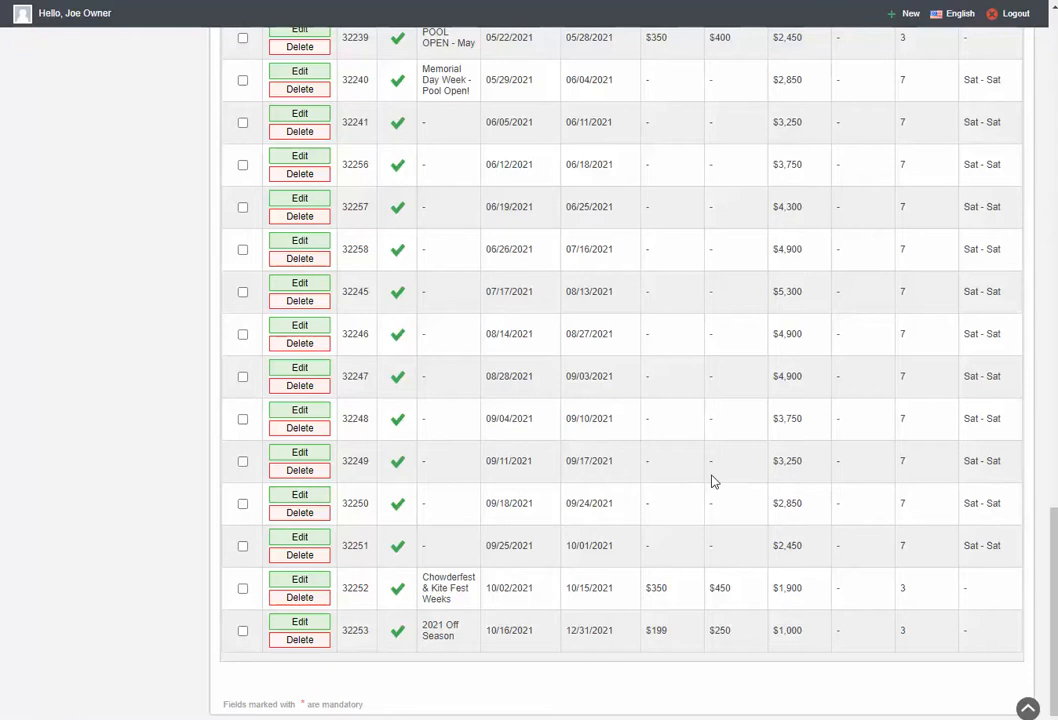
scroll(689, 481, "up", 6)
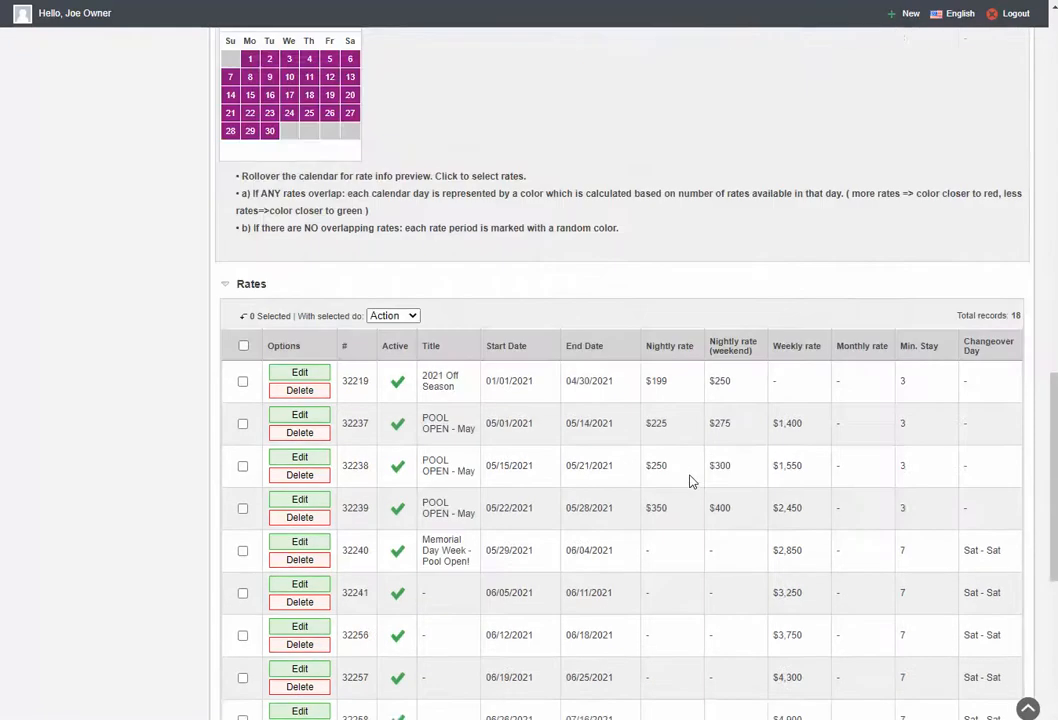
scroll(689, 481, "up", 6)
- Edit the 06/26/2021 to 07/16/2021 rate, setting its weekly rate to 5000 USD, and save it
scroll(661, 497, "down", 8)
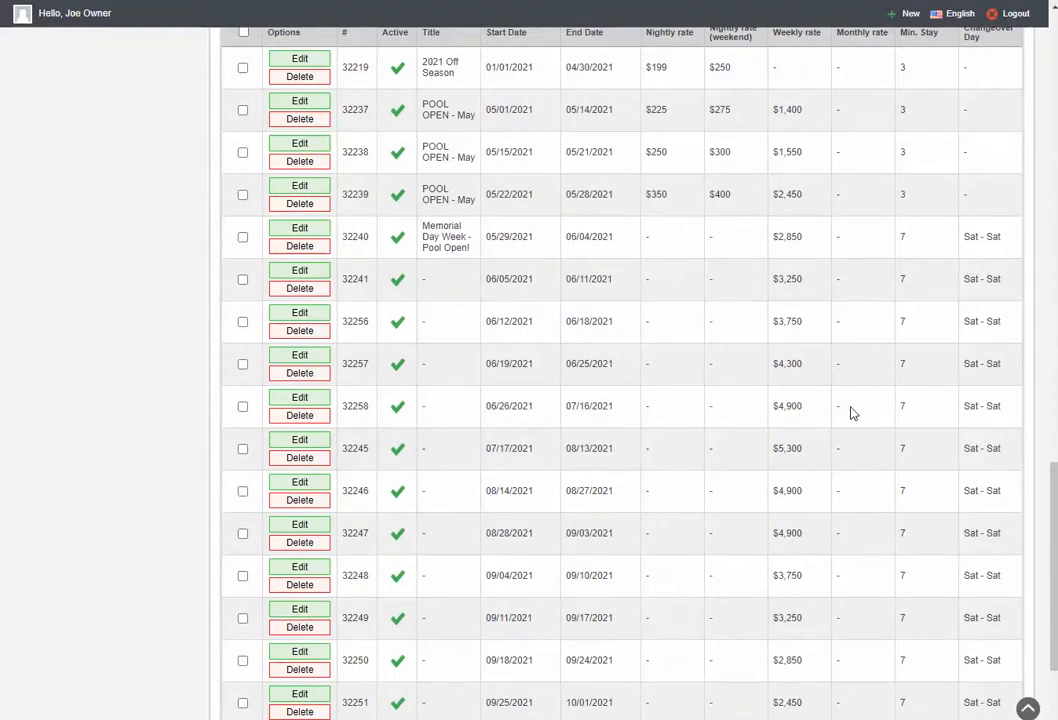
left_click(300, 398)
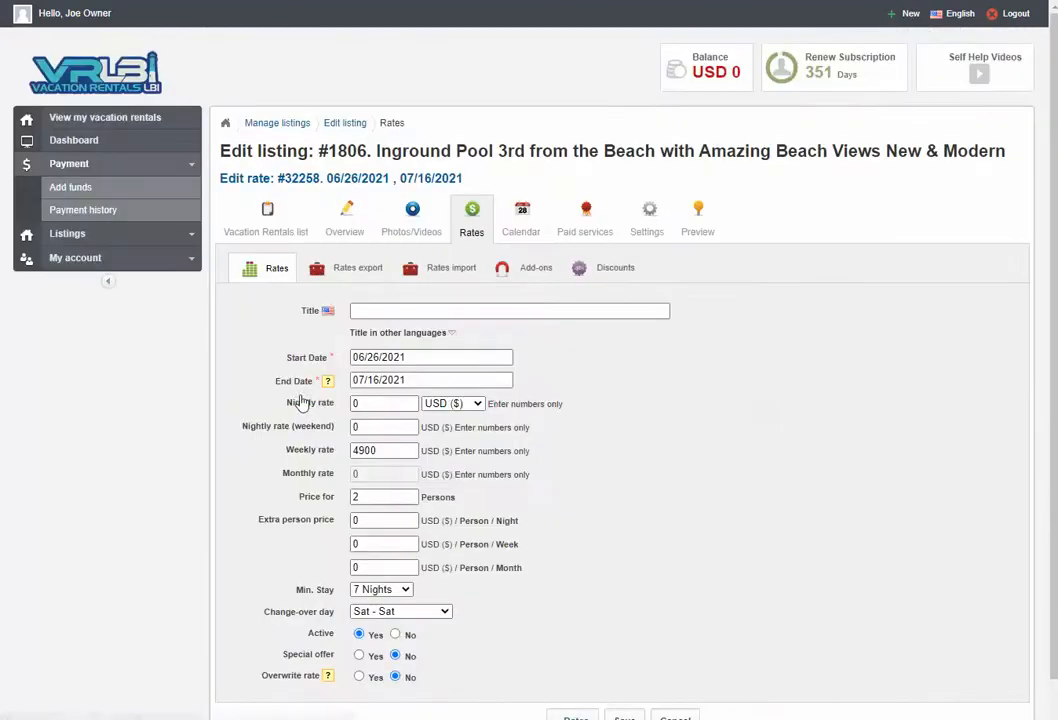
scroll(749, 438, "down", 1)
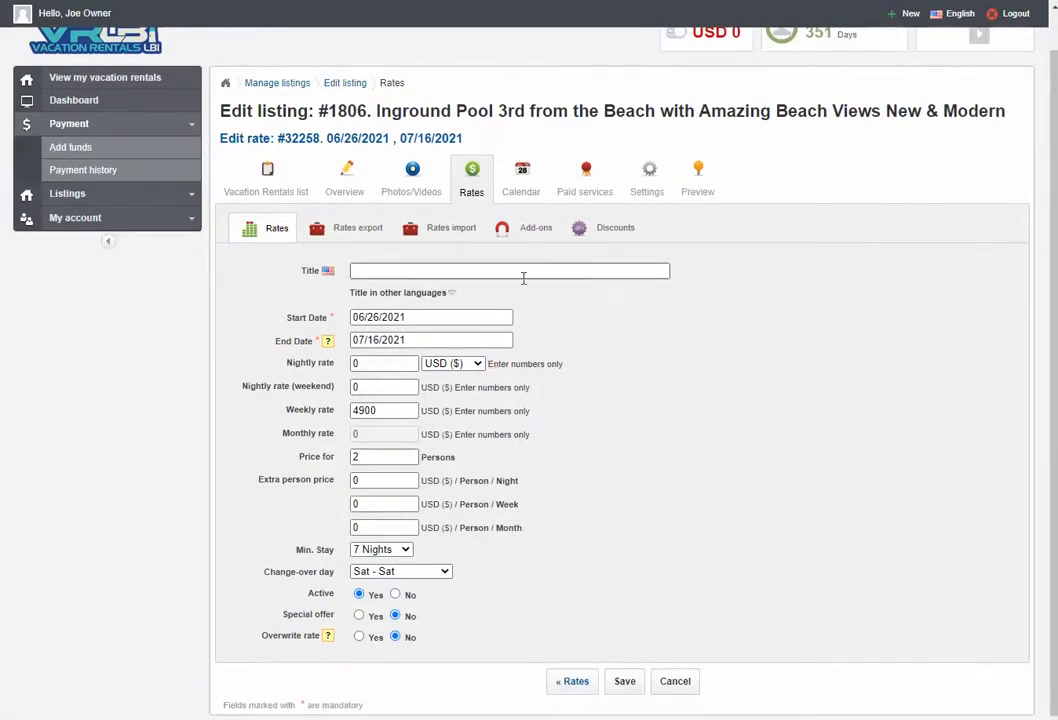
left_click_drag(391, 415, 297, 410)
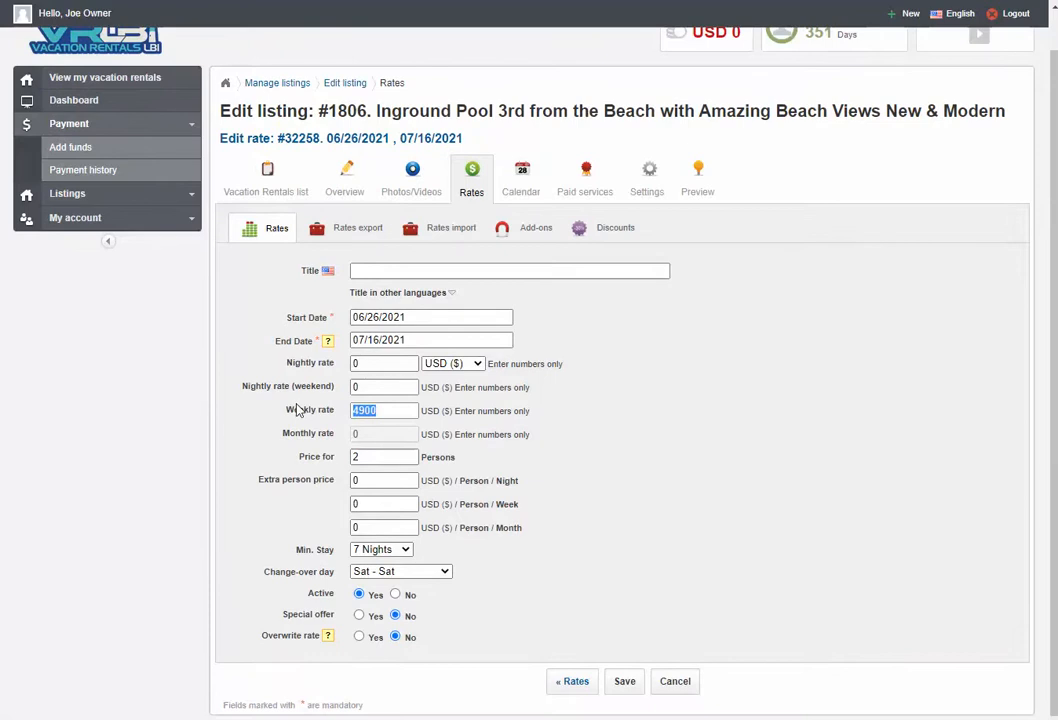
type("50")
left_click(622, 683)
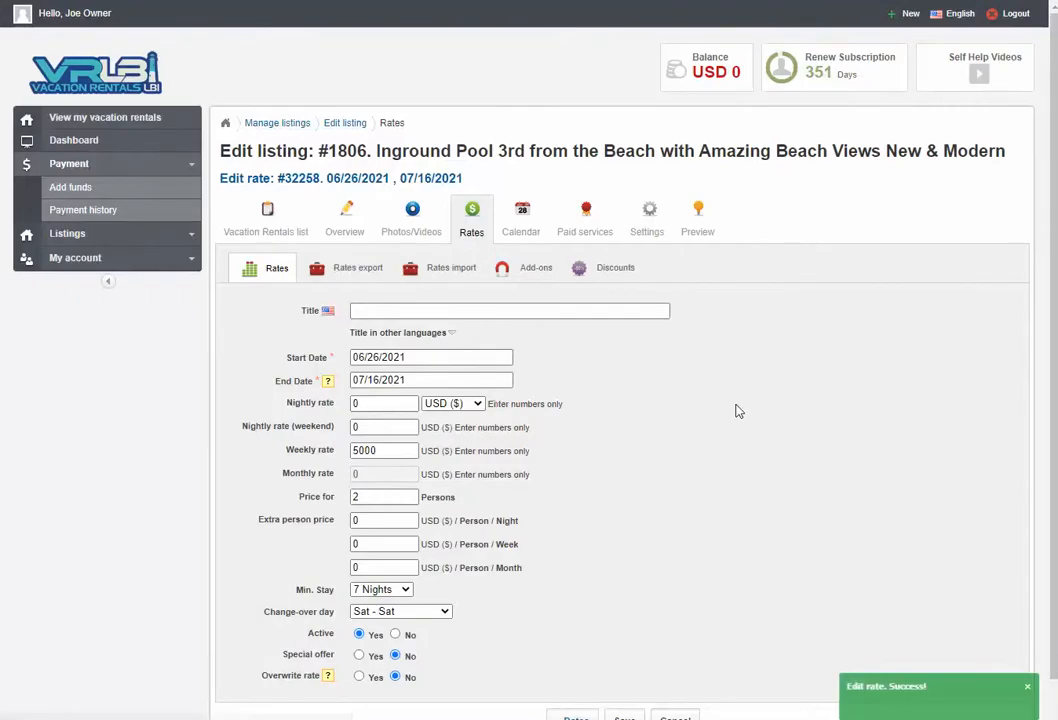
scroll(786, 524, "down", 1)
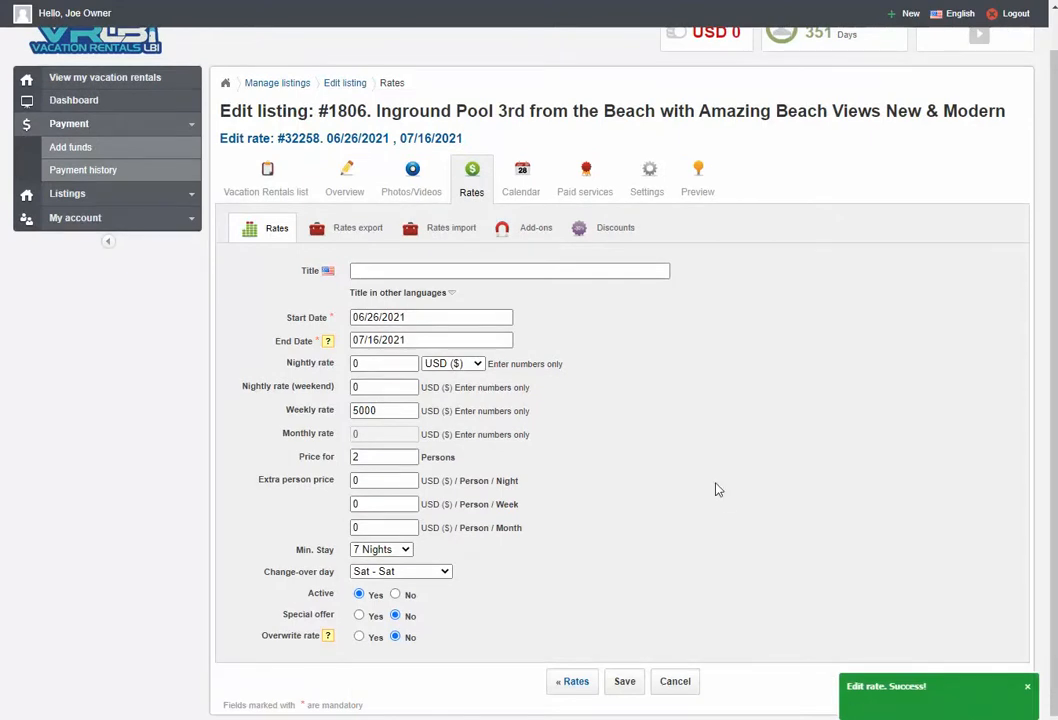
scroll(716, 489, "up", 1)
scroll(718, 489, "up", 1)
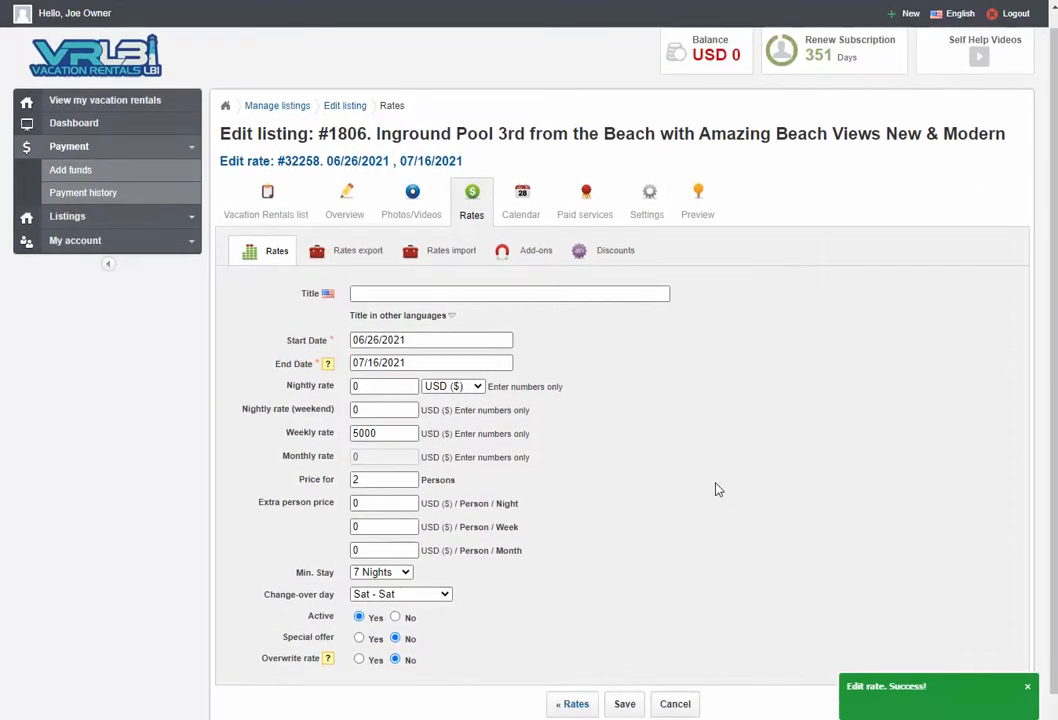
scroll(718, 489, "down", 1)
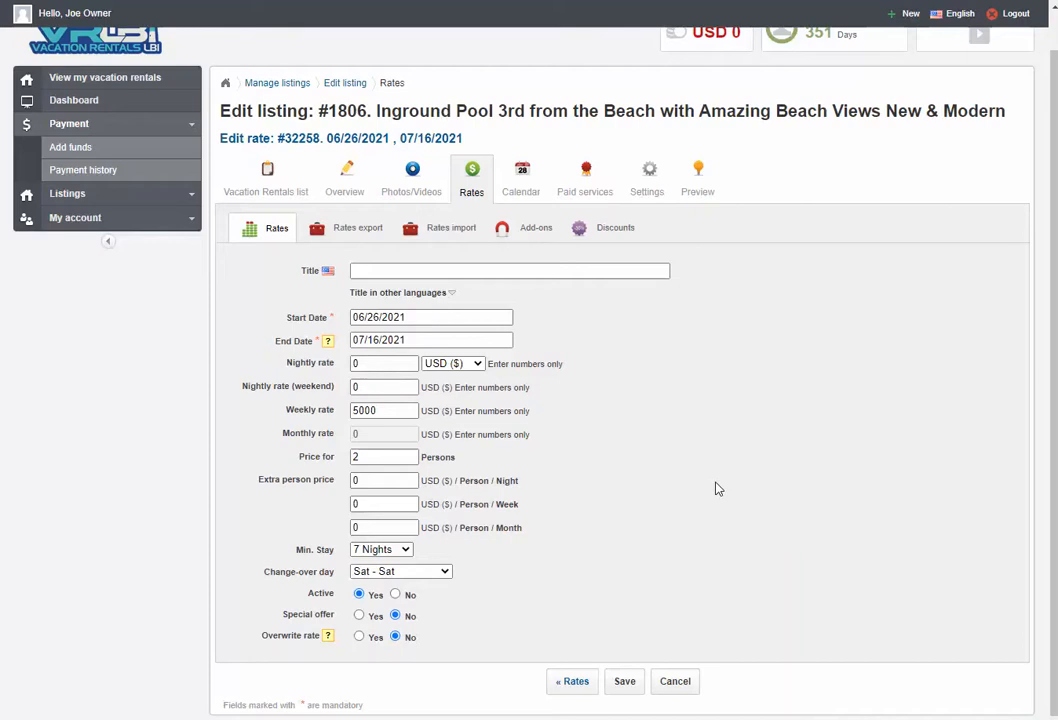
- Return to the listing's rates overview and review the 2021 rates calendar and the list of rates
left_click(572, 684)
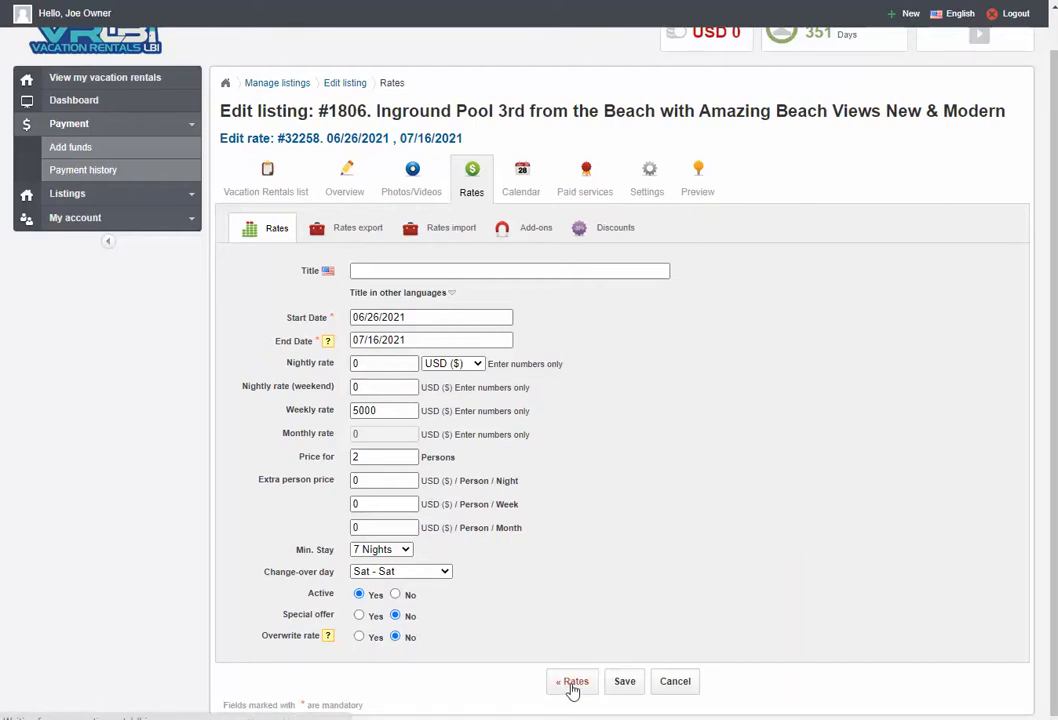
scroll(680, 508, "down", 10)
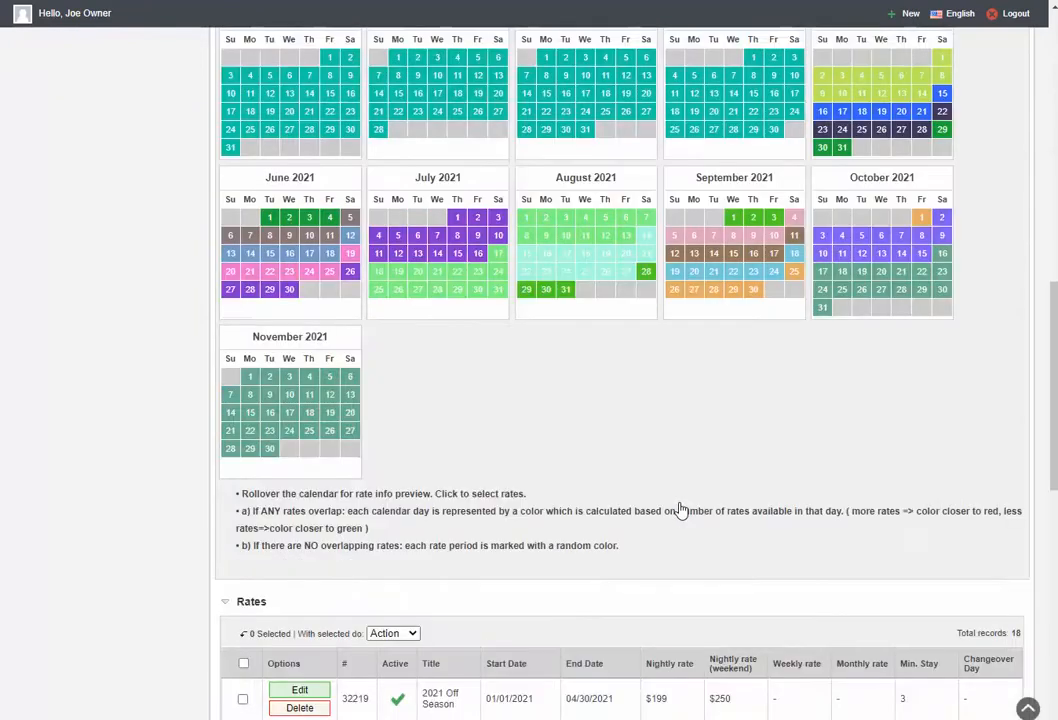
scroll(680, 510, "down", 8)
scroll(680, 510, "up", 10)
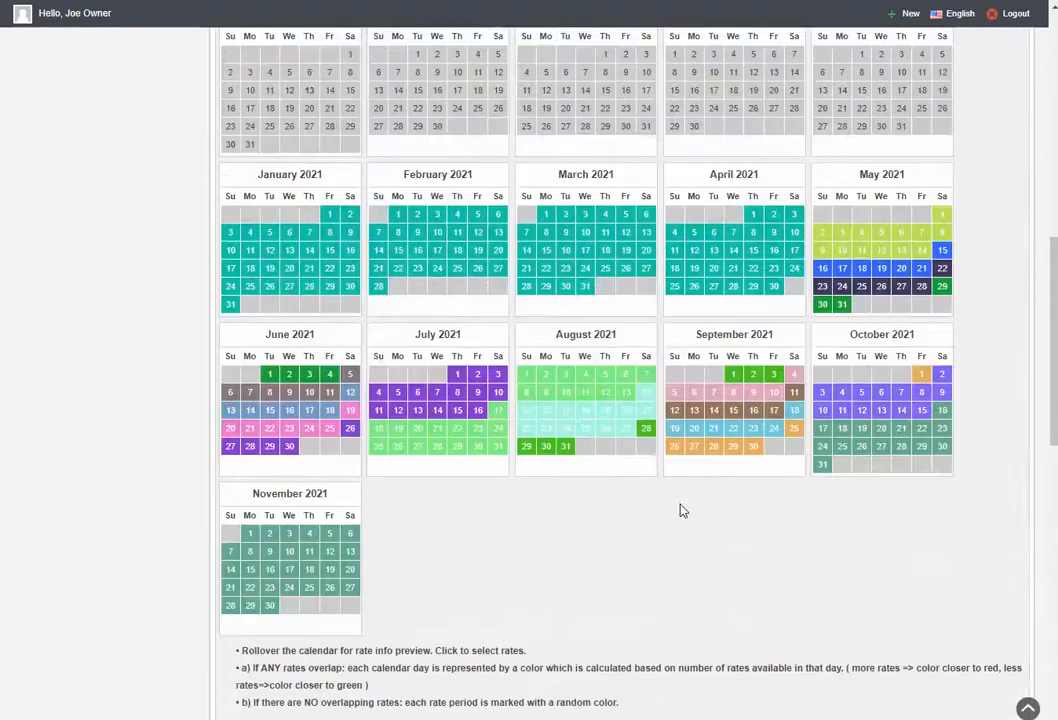
scroll(680, 510, "up", 12)
scroll(680, 510, "down", 12)
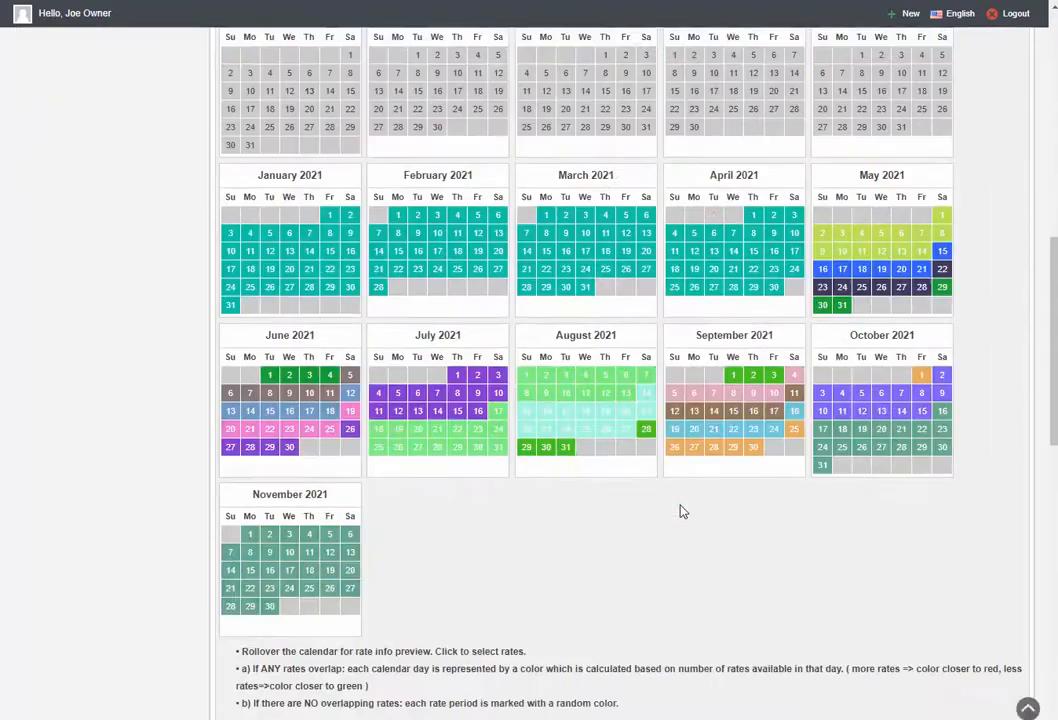
scroll(680, 511, "down", 5)
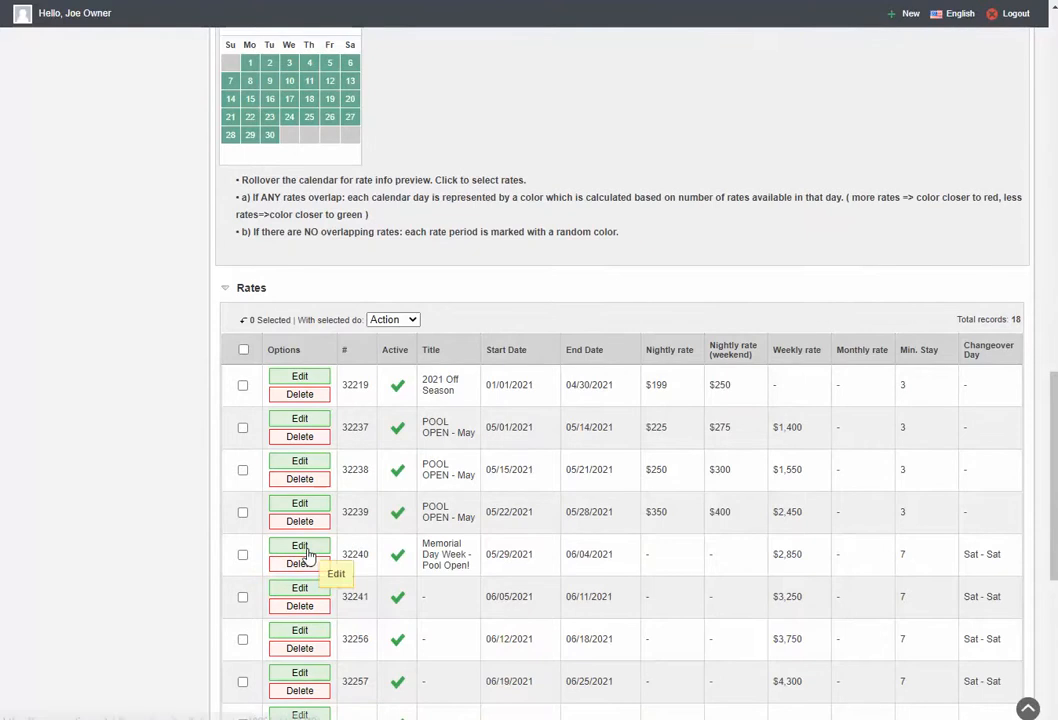
- Open the Memorial Day Week - Pool Open! rate to view its settings, and return to the rates overview
left_click(308, 555)
scroll(650, 418, "down", 2)
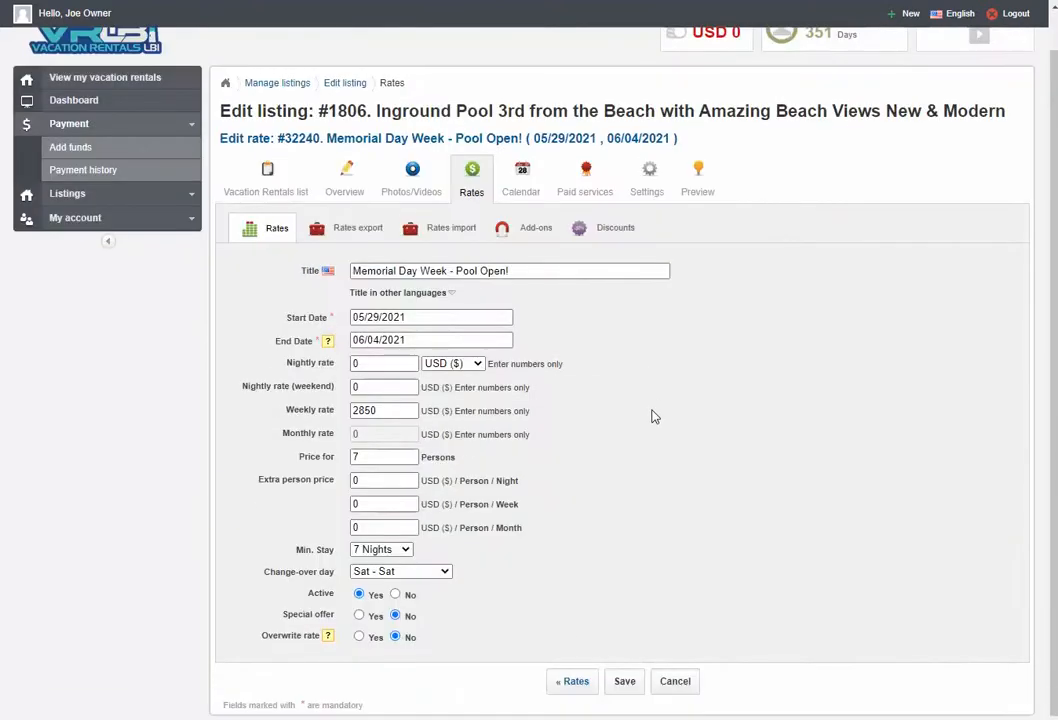
left_click(560, 686)
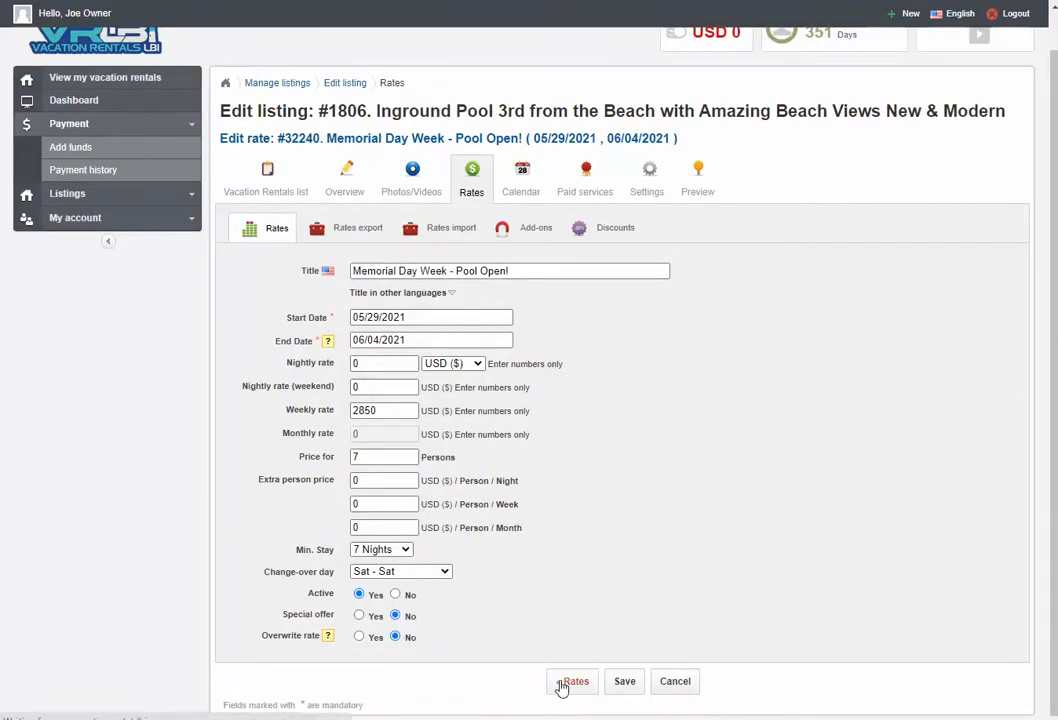
scroll(697, 482, "down", 5)
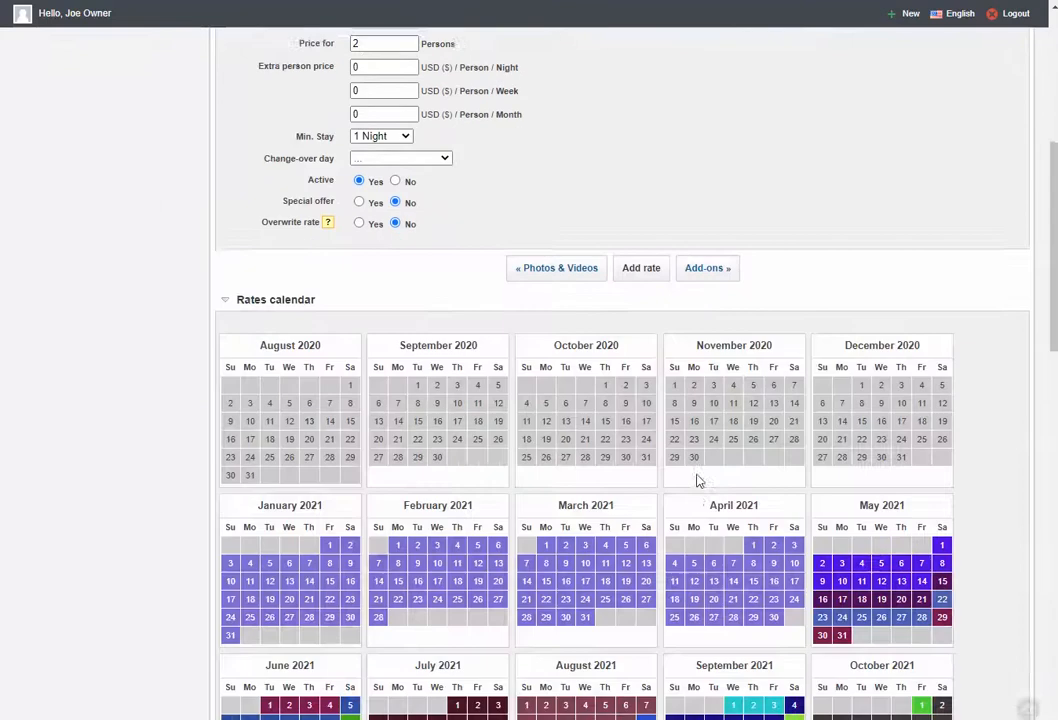
scroll(697, 482, "up", 2)
scroll(697, 482, "up", 3)
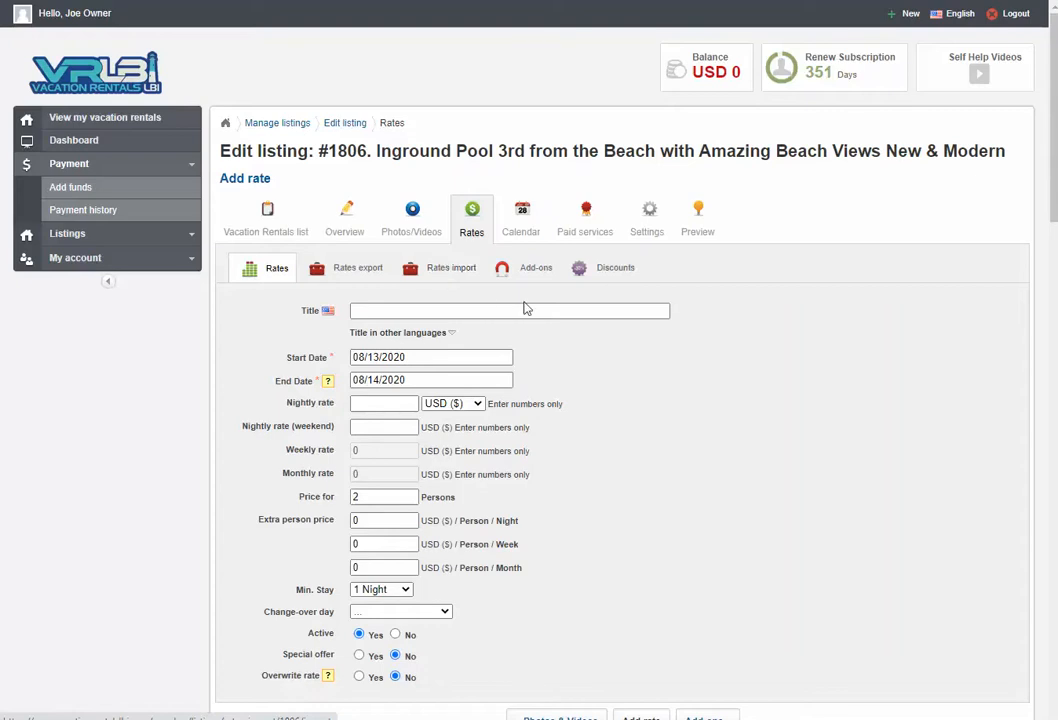
- Create a Mandatory add-on for the listing titled Cleaning fees, priced at 150 with a One time charge type, and save it
left_click(534, 271)
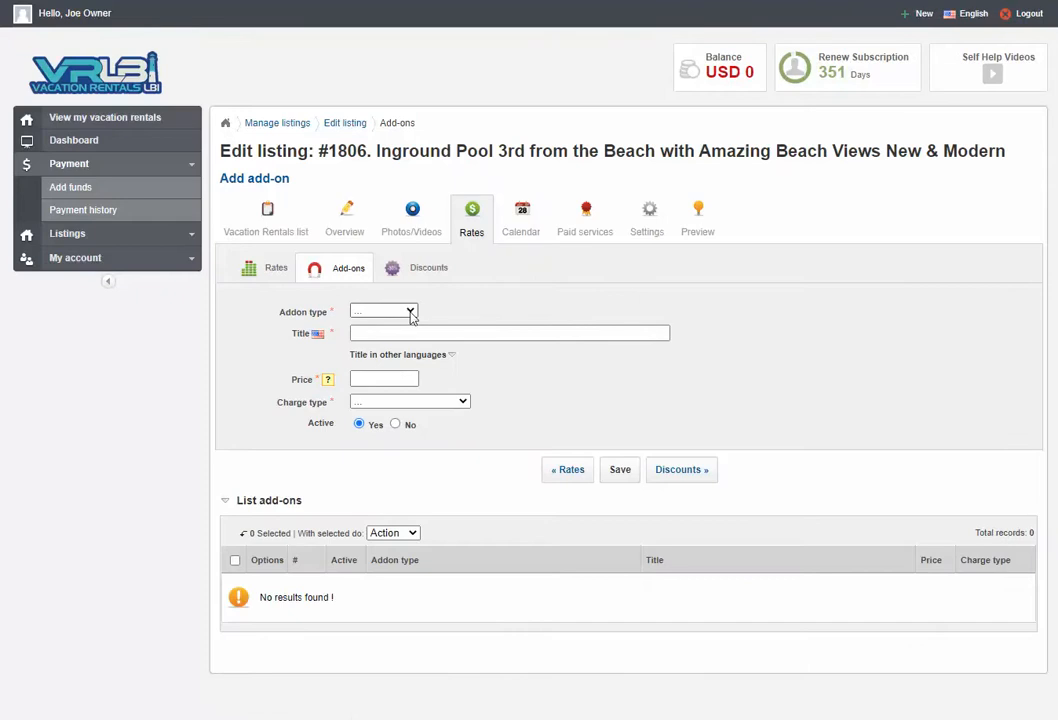
left_click(409, 312)
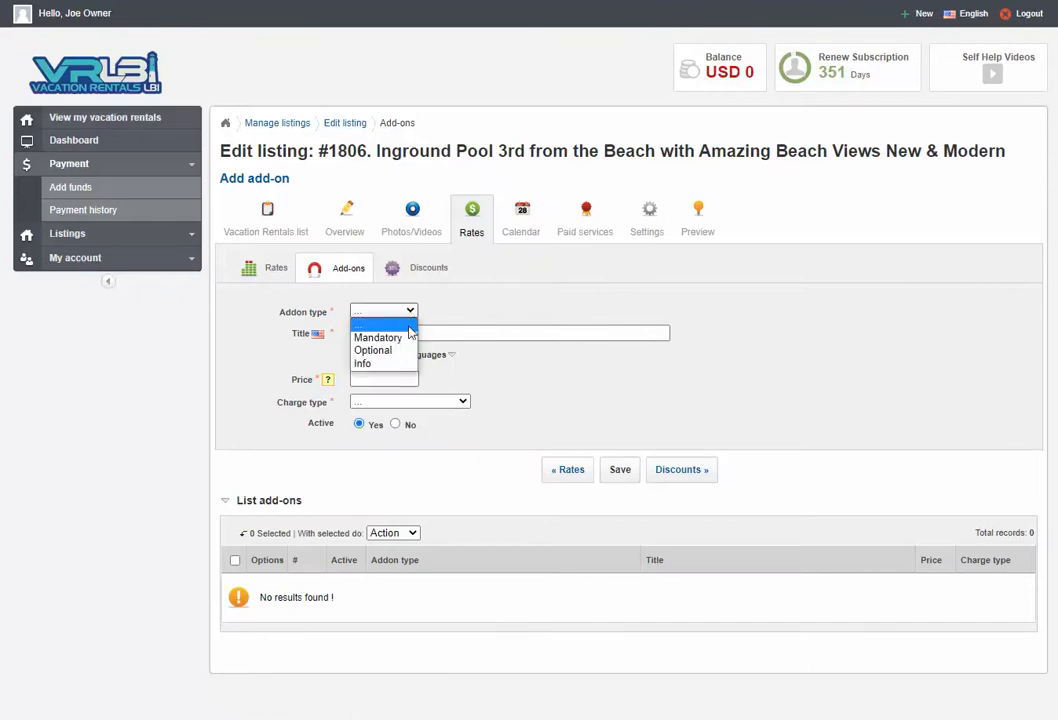
left_click(377, 338)
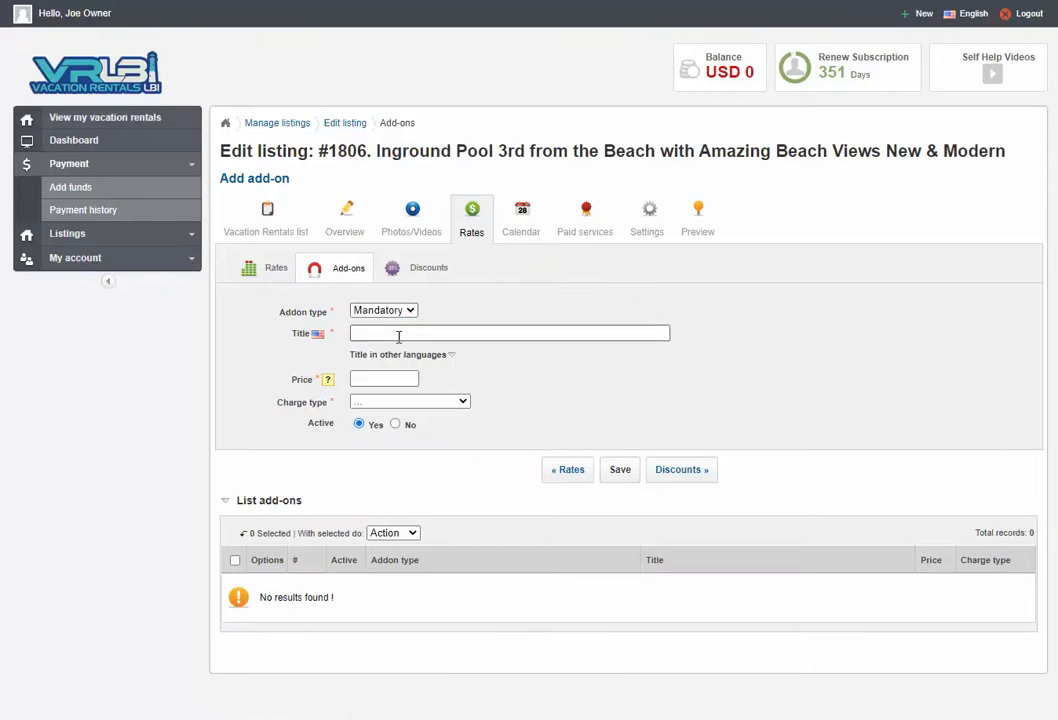
left_click(425, 335)
type("Cleaning fees")
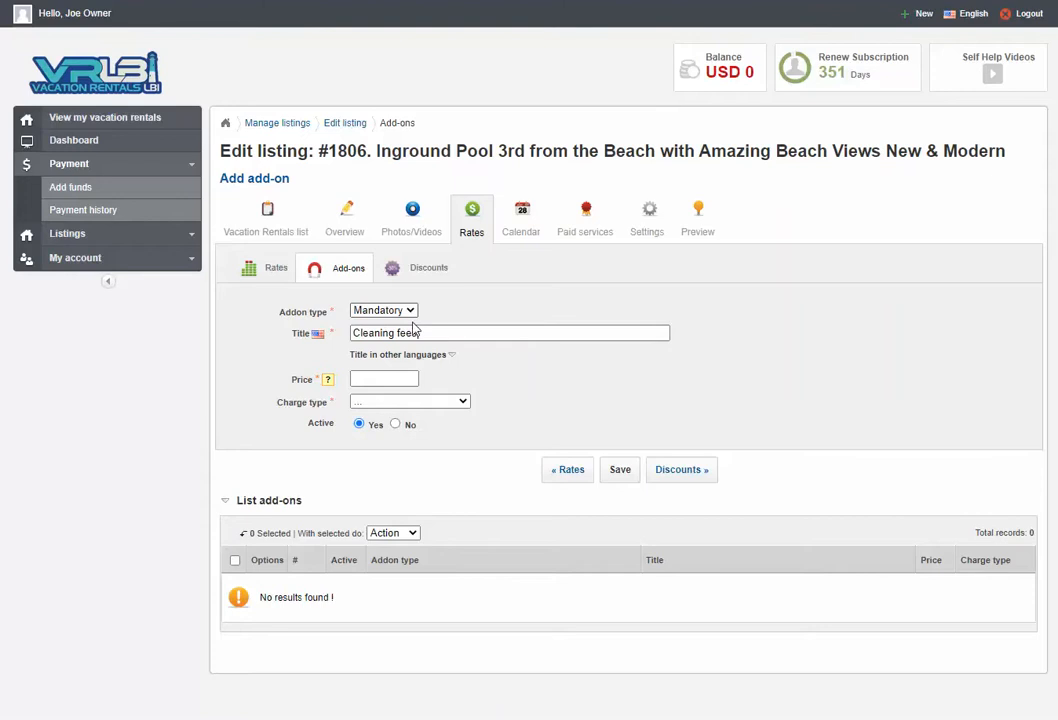
left_click(385, 380)
type("150")
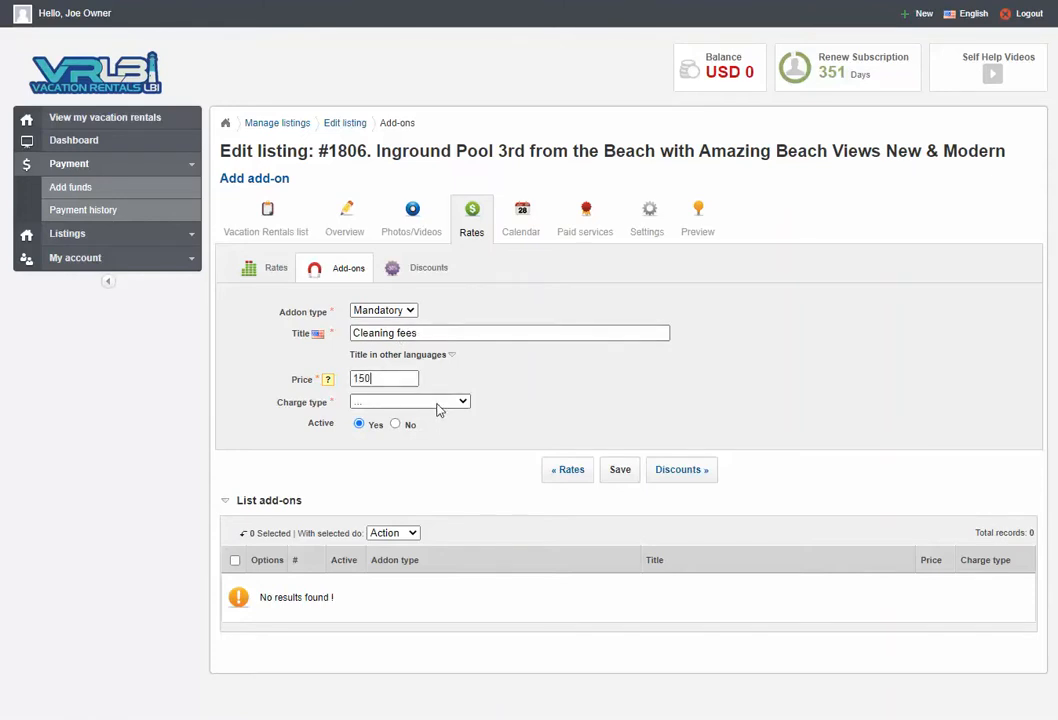
left_click(437, 403)
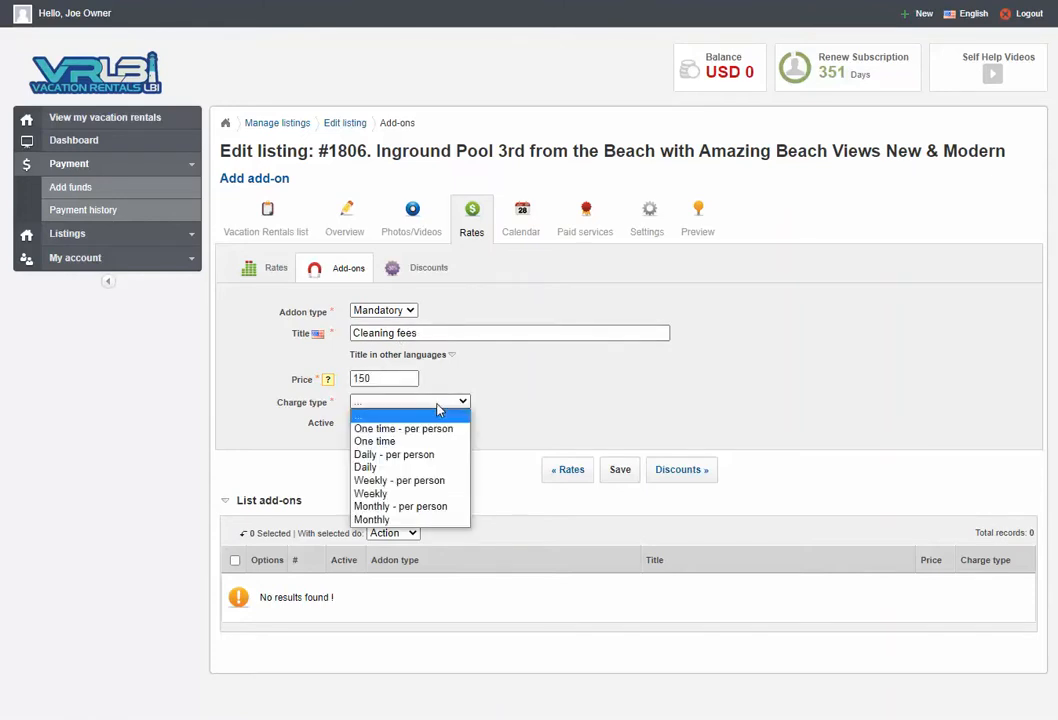
left_click(401, 441)
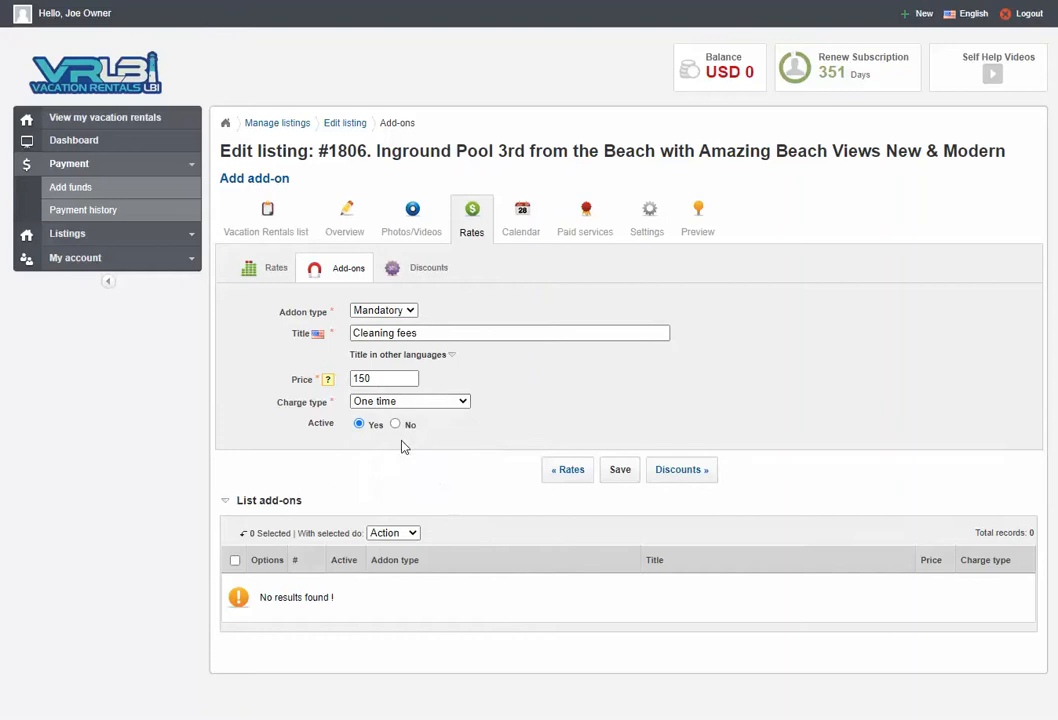
left_click(620, 470)
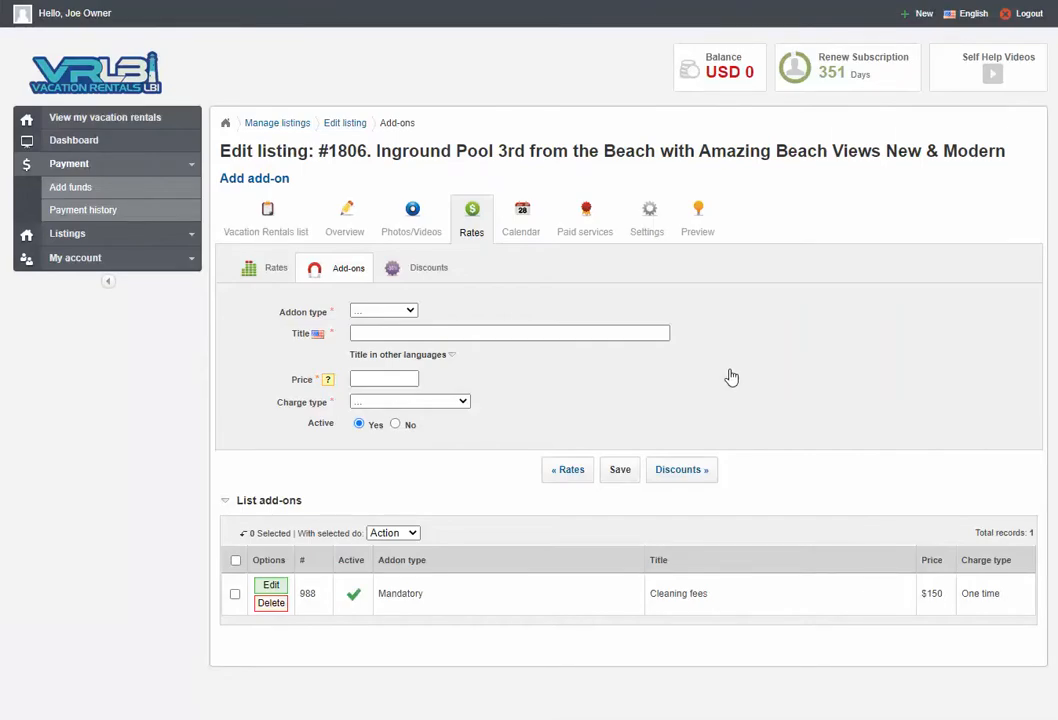
- Create an Optional add-on titled Pet Fee, priced at 250 with a Weekly charge type, and save it
left_click(410, 312)
left_click(373, 350)
left_click(403, 333)
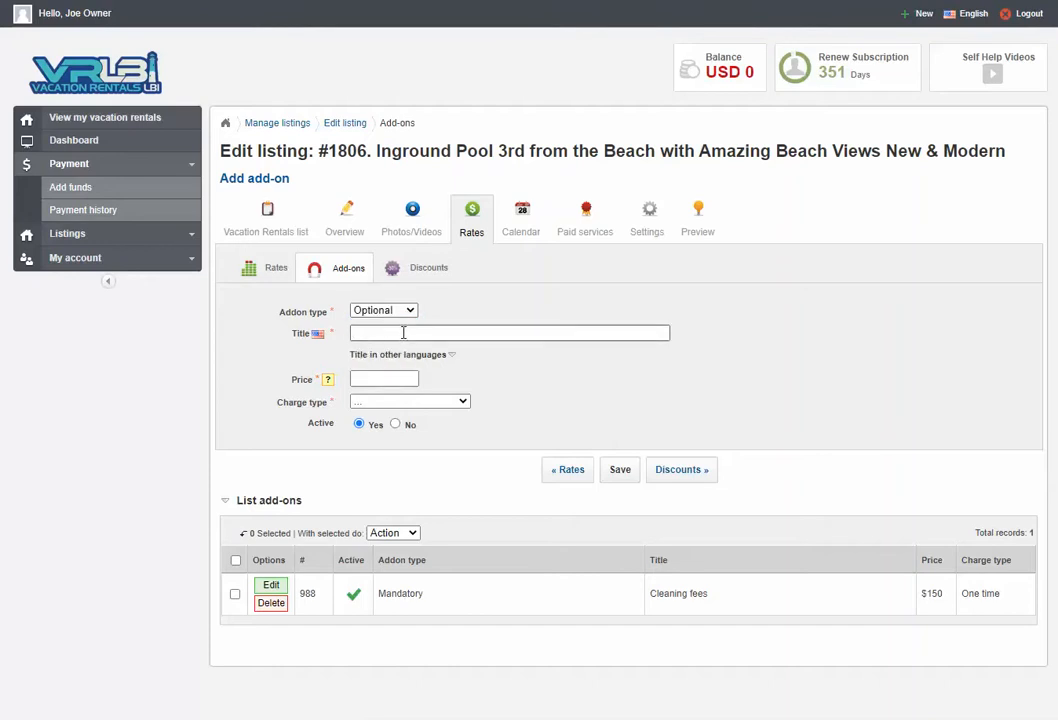
type("Pet Fee")
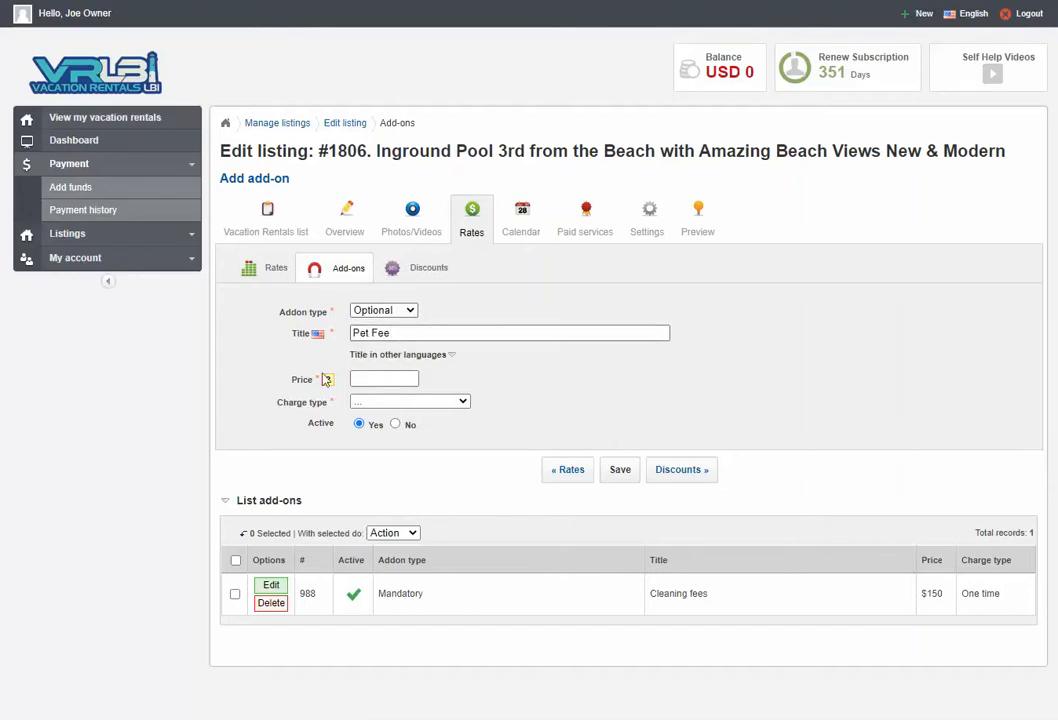
left_click(356, 380)
type("350")
left_click(460, 401)
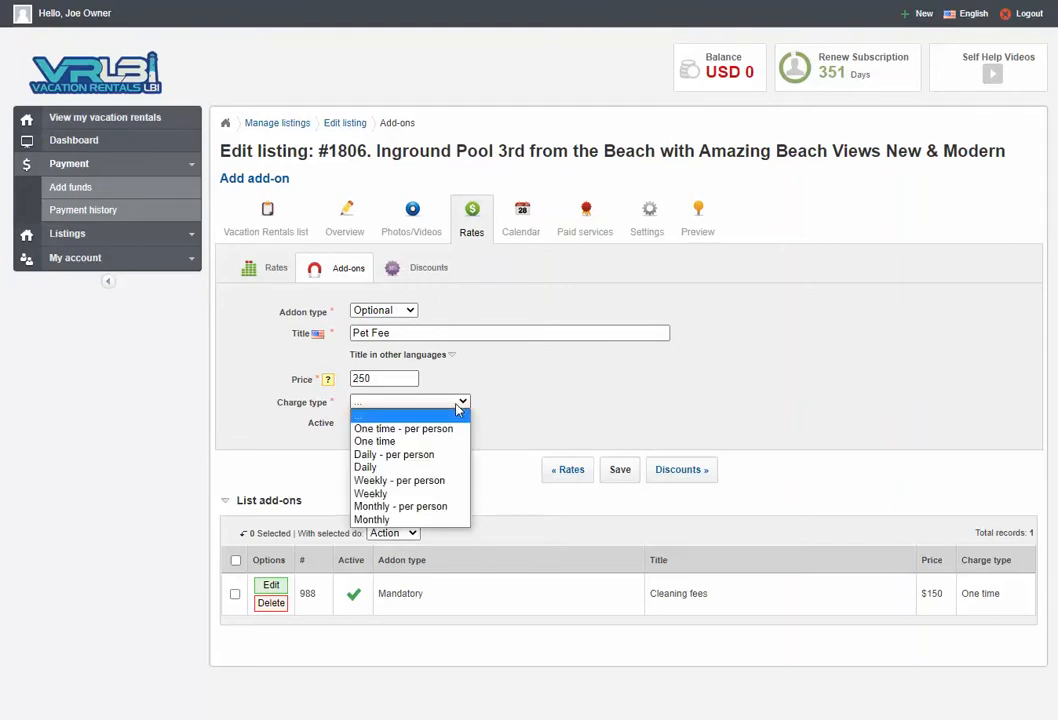
left_click(408, 494)
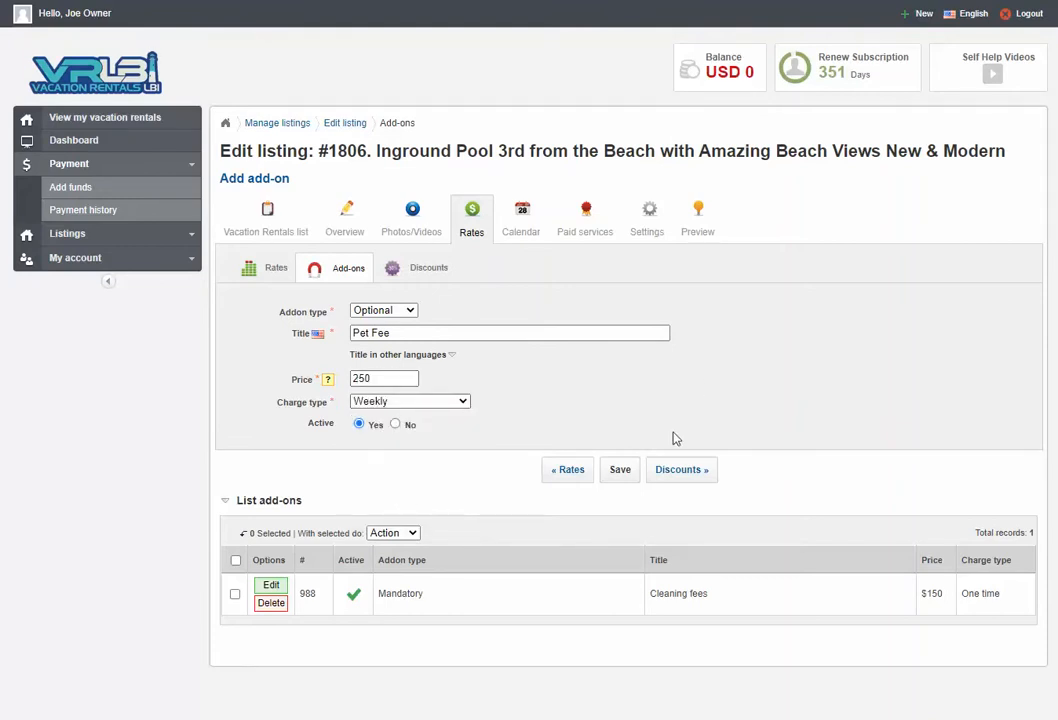
left_click(620, 472)
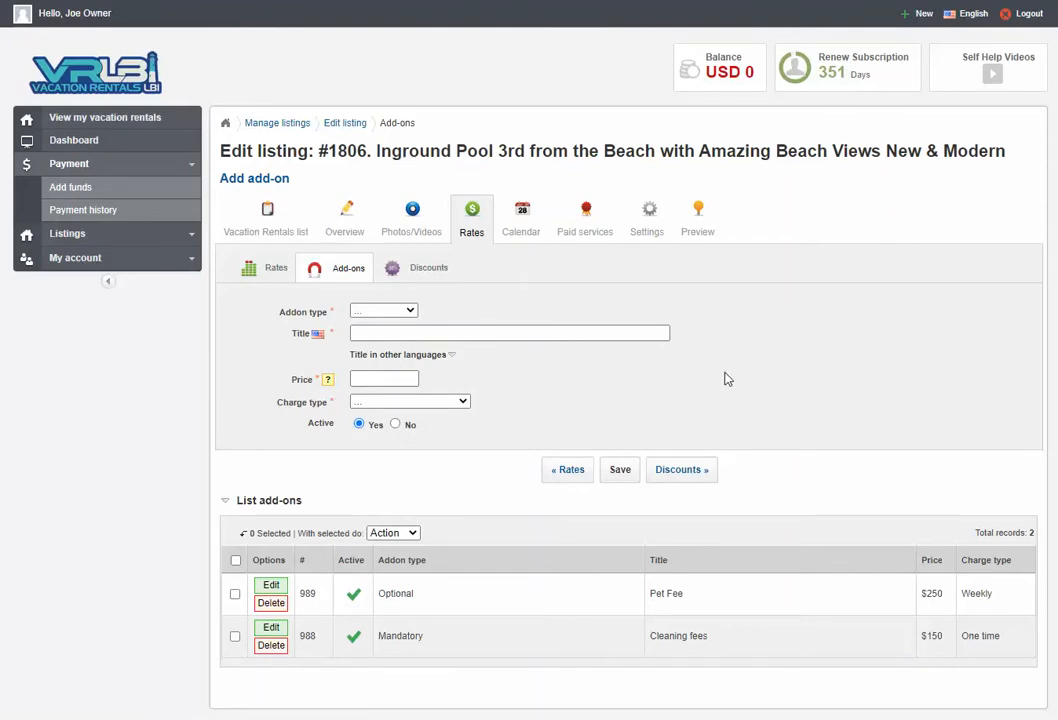
- Go back from the add-ons to the rates page and look over its calendar and rates list
left_click(572, 472)
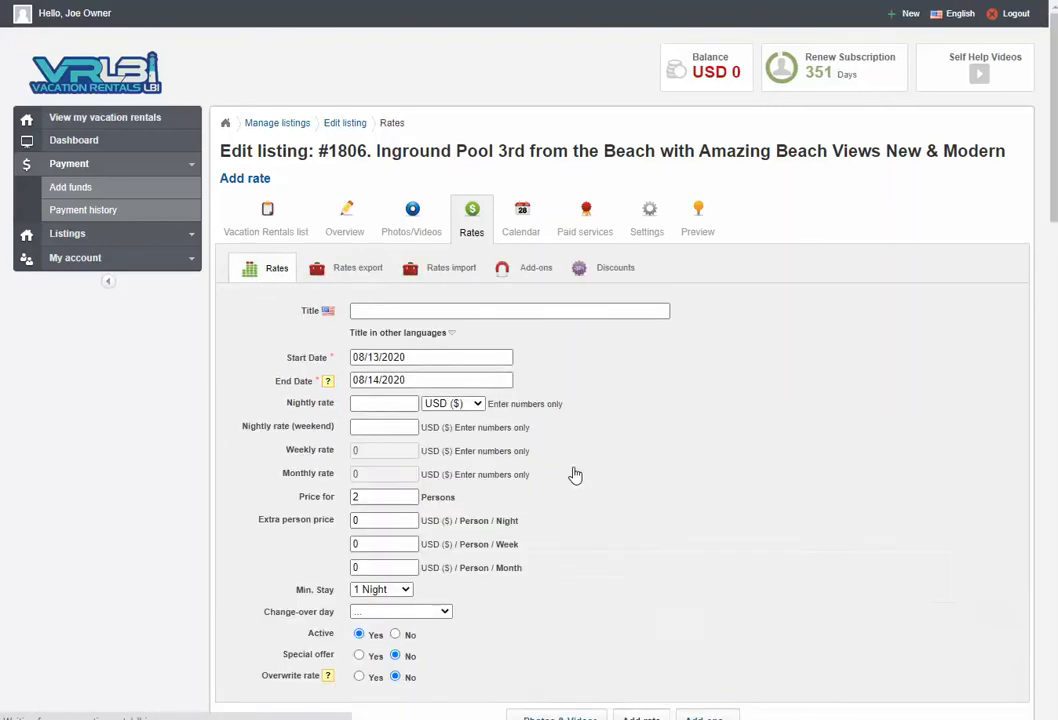
scroll(653, 456, "down", 5)
scroll(653, 456, "down", 5)
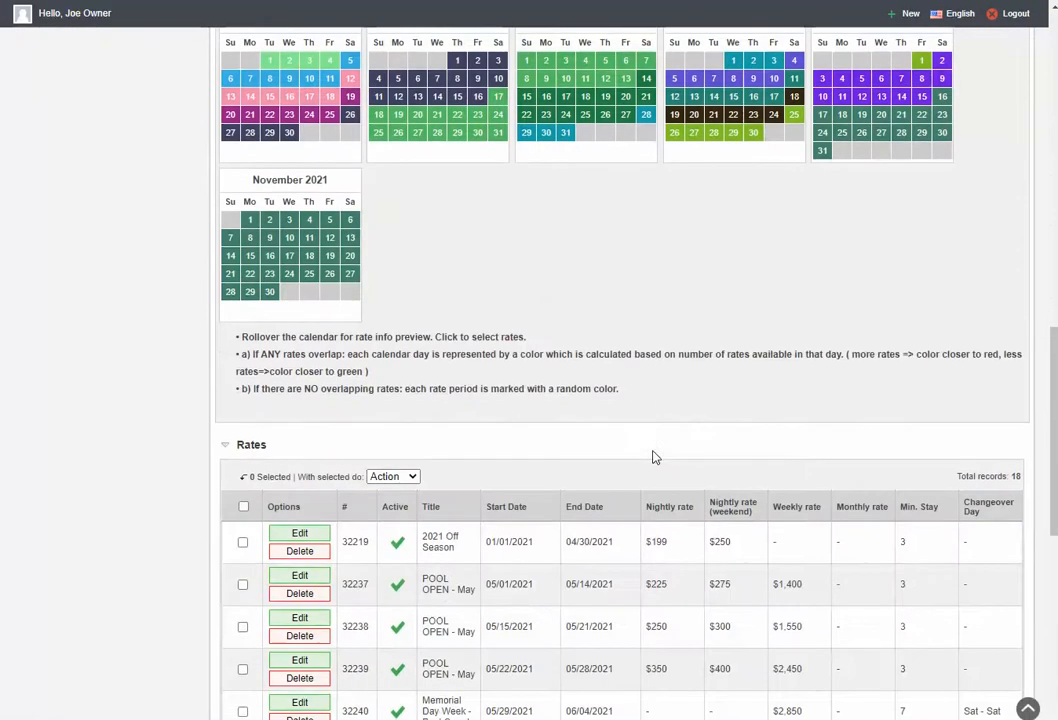
scroll(654, 454, "up", 10)
scroll(655, 456, "up", 2)
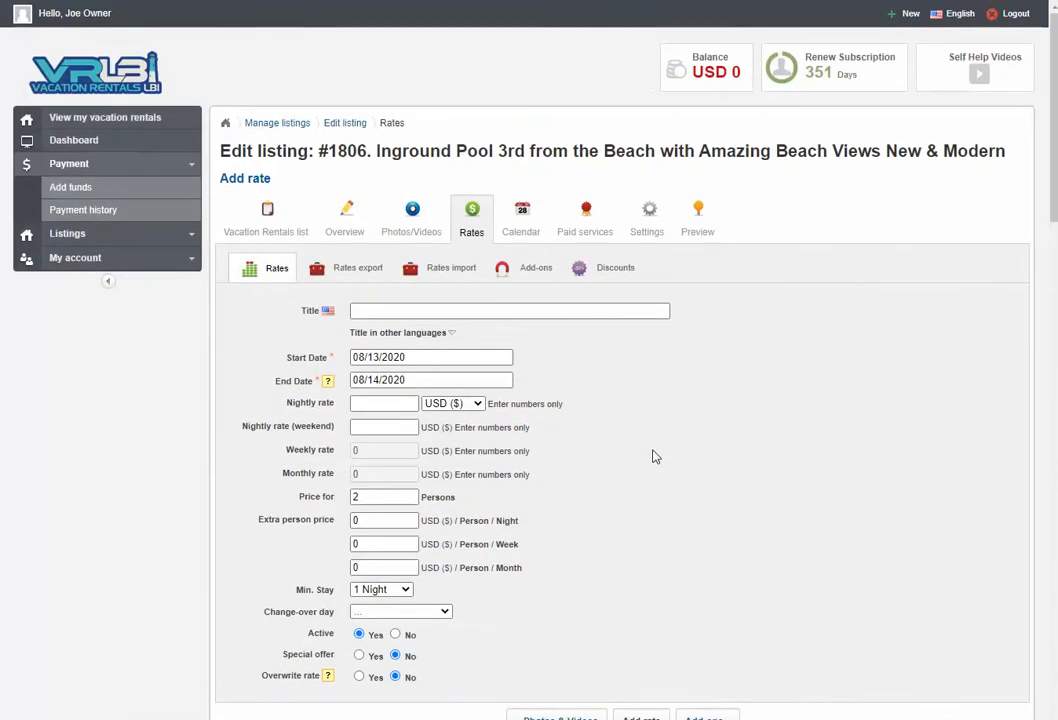